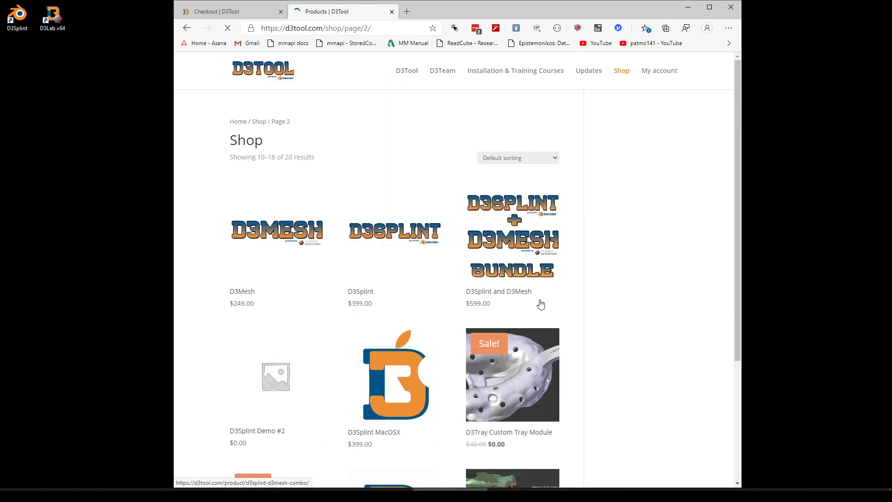
Sort the D3Tool shop's products by latest and open the MeshMask product page.
{"action": "scroll", "coordinate": [418, 373], "scroll_direction": "down", "scroll_amount": 4}
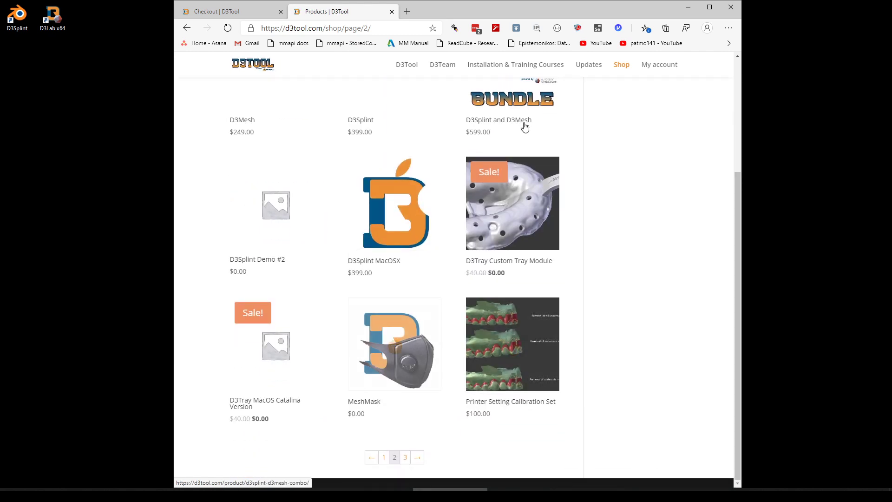
{"action": "scroll", "coordinate": [520, 139], "scroll_direction": "up", "scroll_amount": 4}
{"action": "left_click", "coordinate": [518, 157]}
{"action": "left_click", "coordinate": [507, 195]}
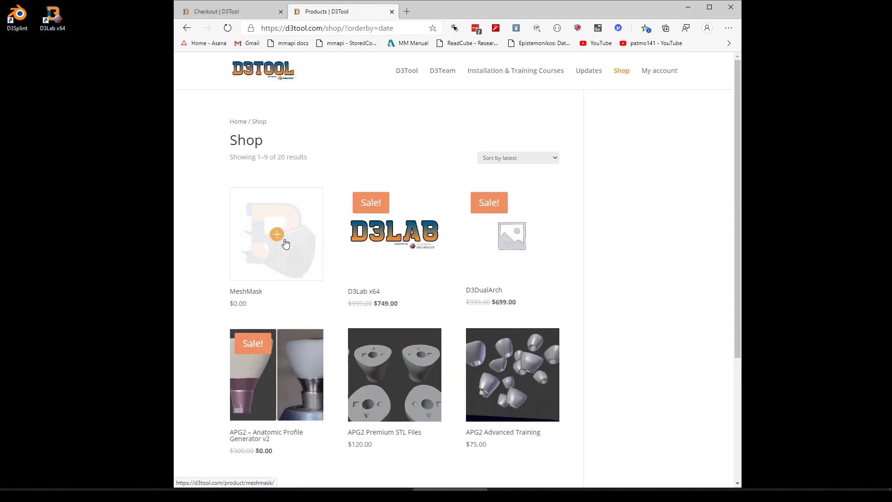
{"action": "left_click", "coordinate": [309, 249]}
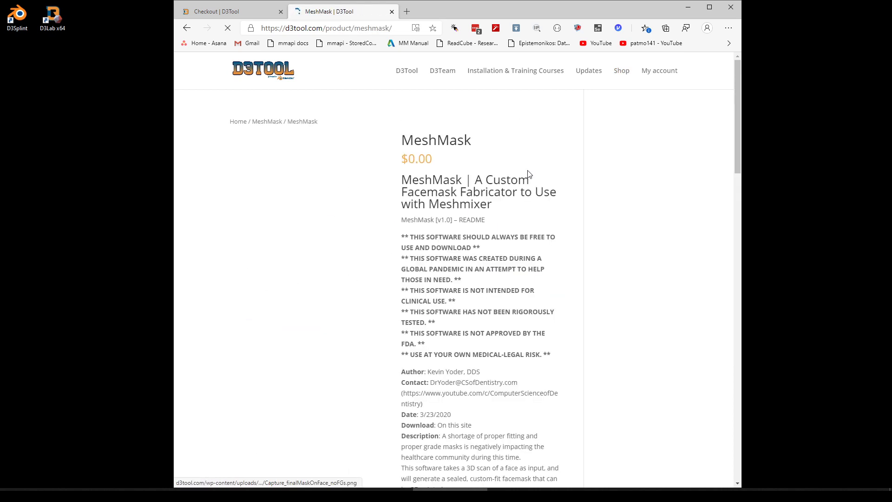
Add MeshMask to the cart and proceed to checkout.
{"action": "scroll", "coordinate": [492, 232], "scroll_direction": "down", "scroll_amount": 7}
{"action": "left_click", "coordinate": [434, 295]}
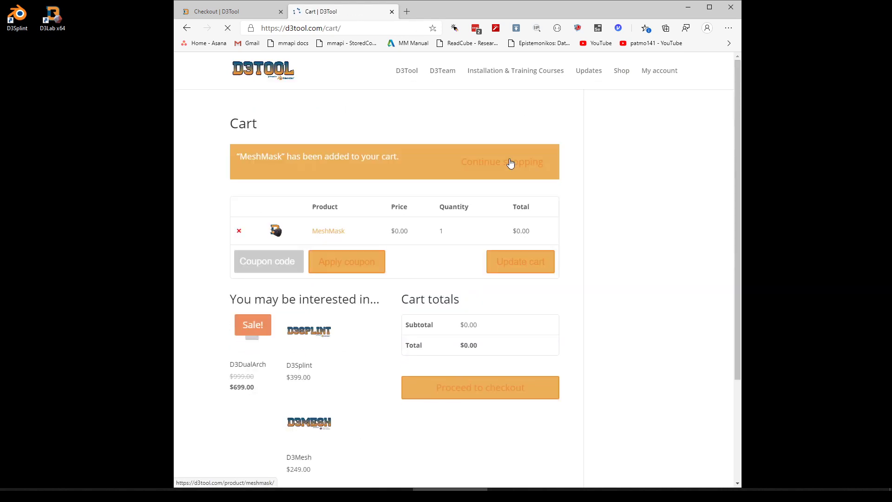
{"action": "left_click", "coordinate": [483, 392]}
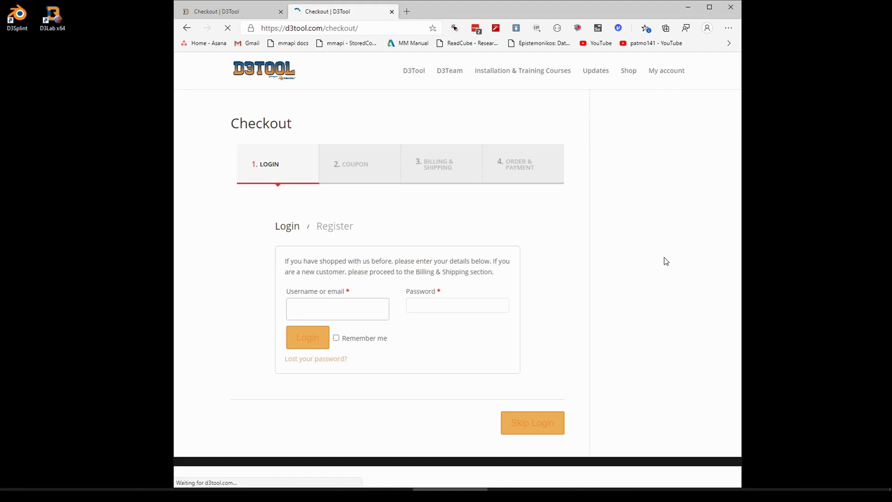
Skip the login and coupon stages of the checkout and go through the billing details form.
{"action": "left_click", "coordinate": [535, 424]}
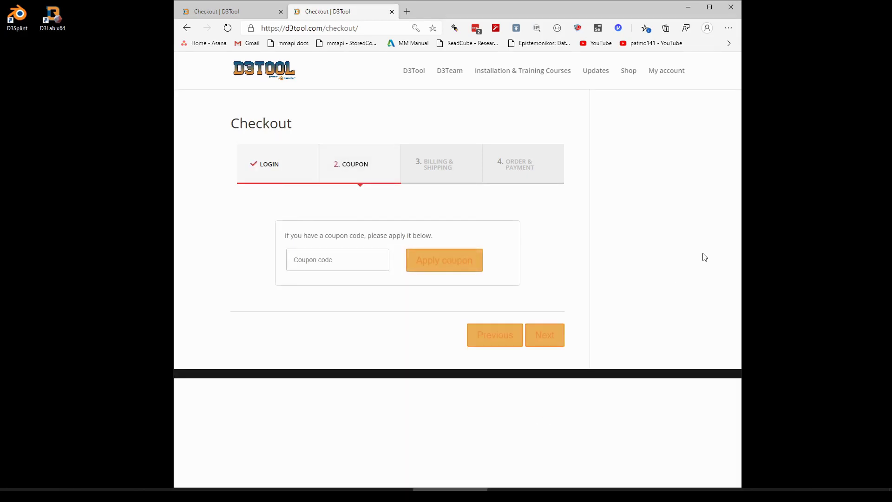
{"action": "left_click", "coordinate": [547, 339]}
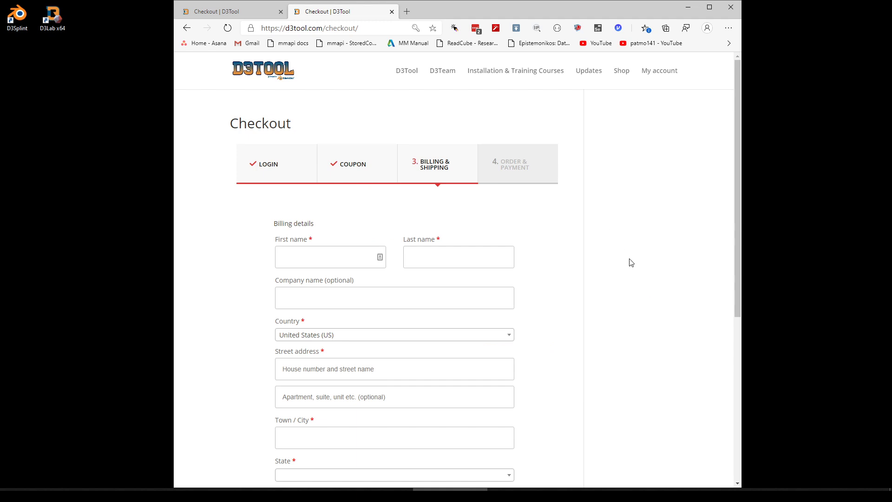
{"action": "scroll", "coordinate": [631, 274], "scroll_direction": "down", "scroll_amount": 6}
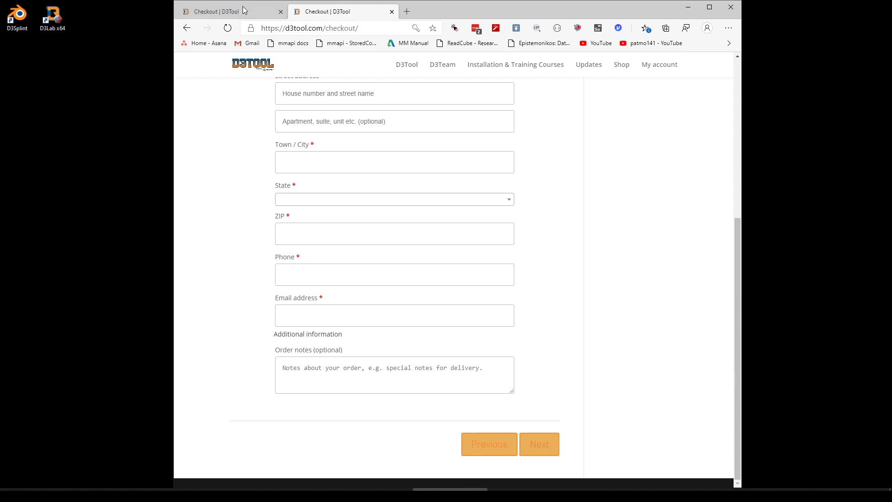
{"action": "left_click", "coordinate": [213, 15]}
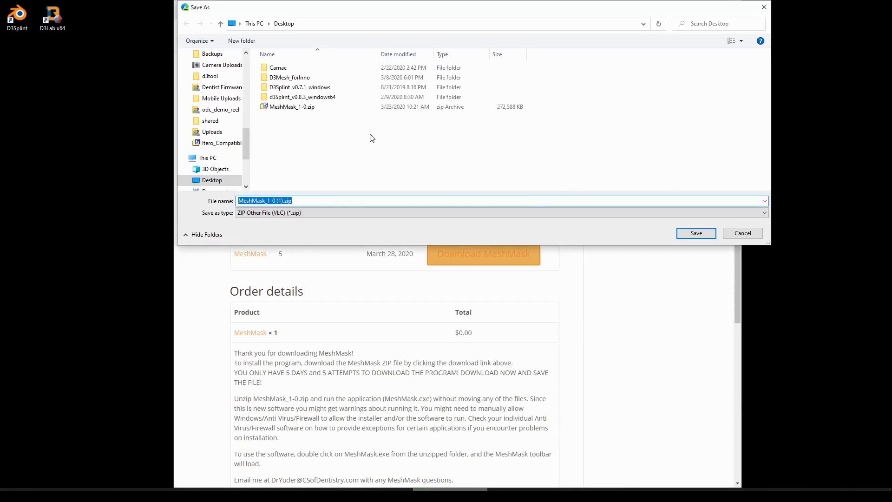
{"action": "left_click", "coordinate": [293, 107]}
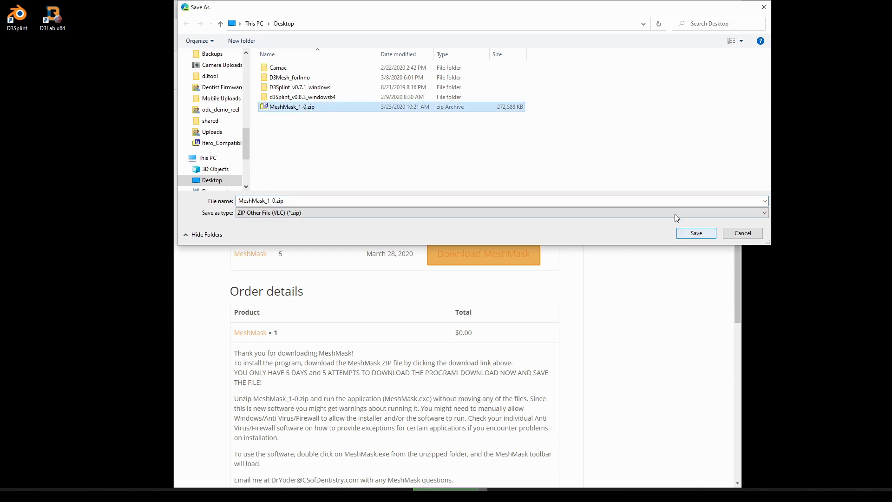
{"action": "left_click", "coordinate": [751, 234]}
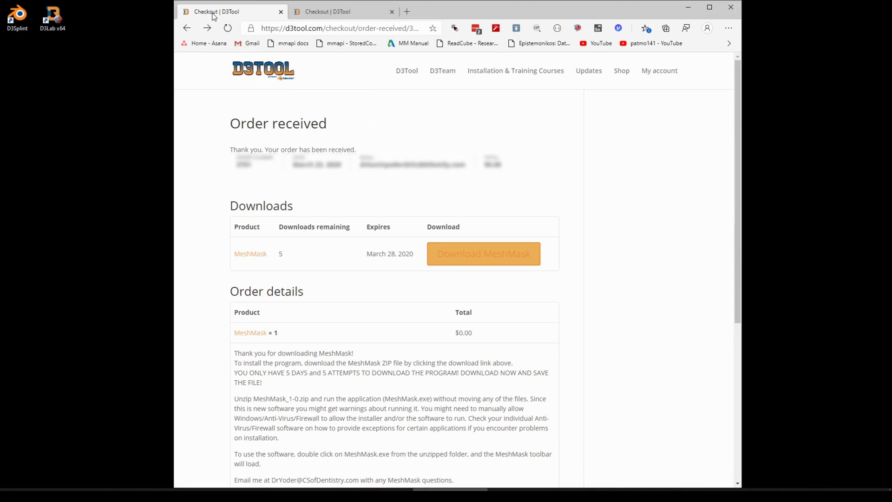
Close the browser and extract the MeshMask archive on the desktop with 7-Zip into its own MeshMask_1-0 folder.
{"action": "left_click", "coordinate": [731, 7]}
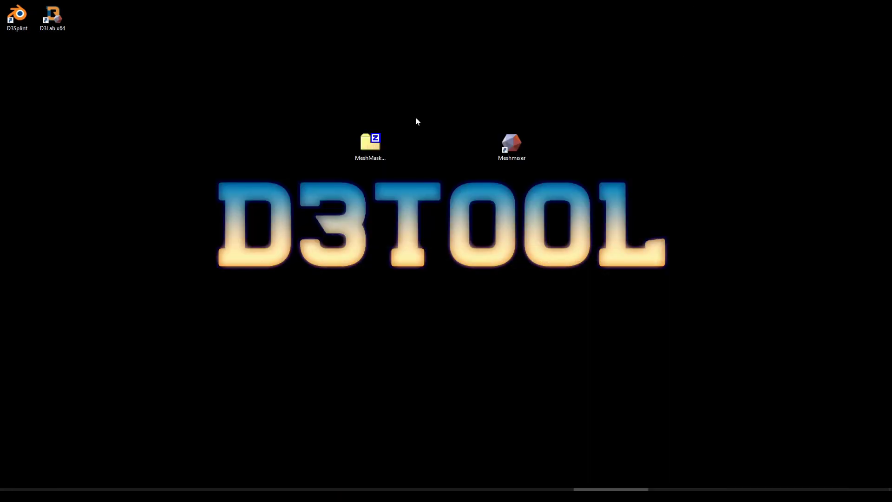
{"action": "right_click", "coordinate": [367, 152]}
{"action": "mouse_move", "coordinate": [493, 179]}
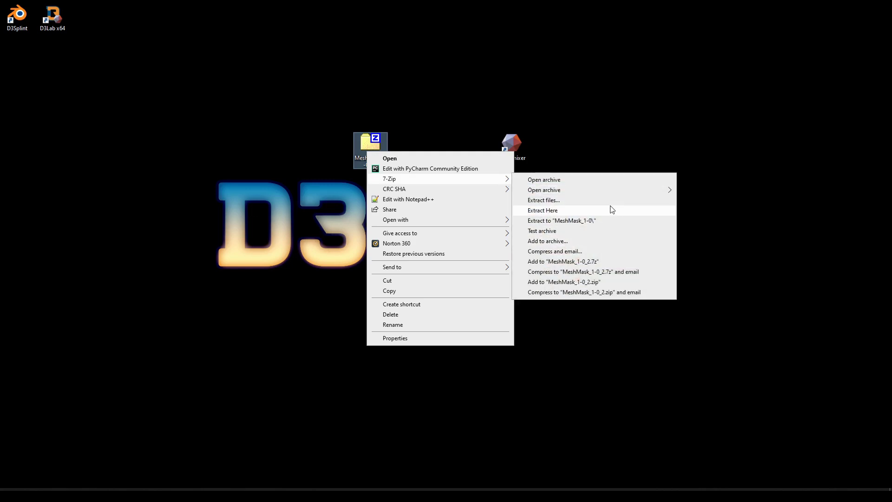
{"action": "left_click", "coordinate": [632, 222]}
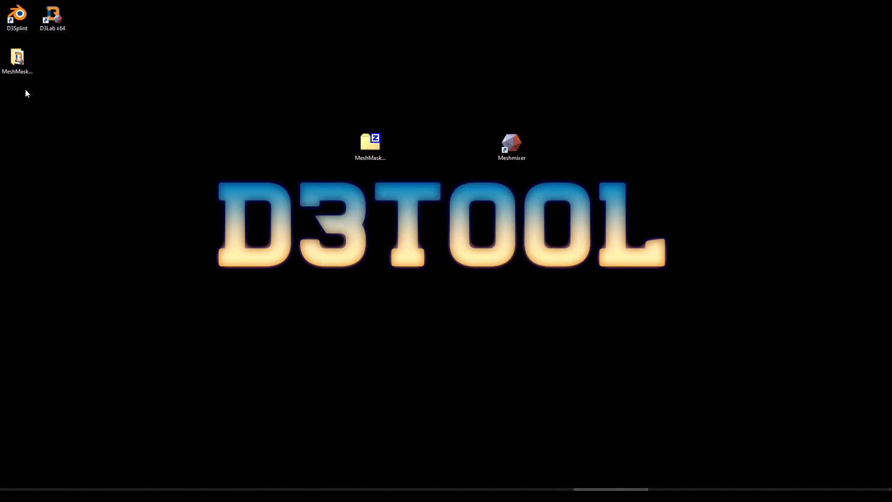
Place the extracted folder between the archive and Meshmixer icons, and run MeshMask.exe from it, allowing it through Norton.
{"action": "left_click_drag", "start_coordinate": [17, 59], "coordinate": [445, 147]}
{"action": "double_click", "coordinate": [440, 151]}
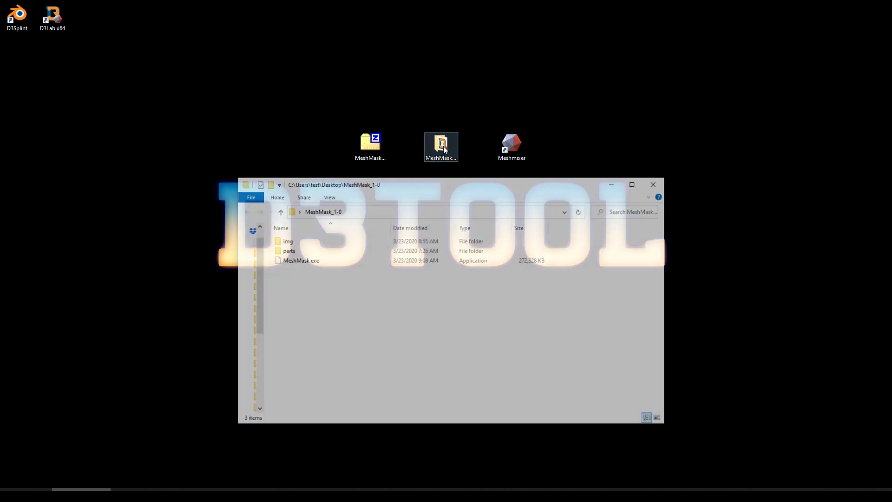
{"action": "left_click", "coordinate": [311, 260]}
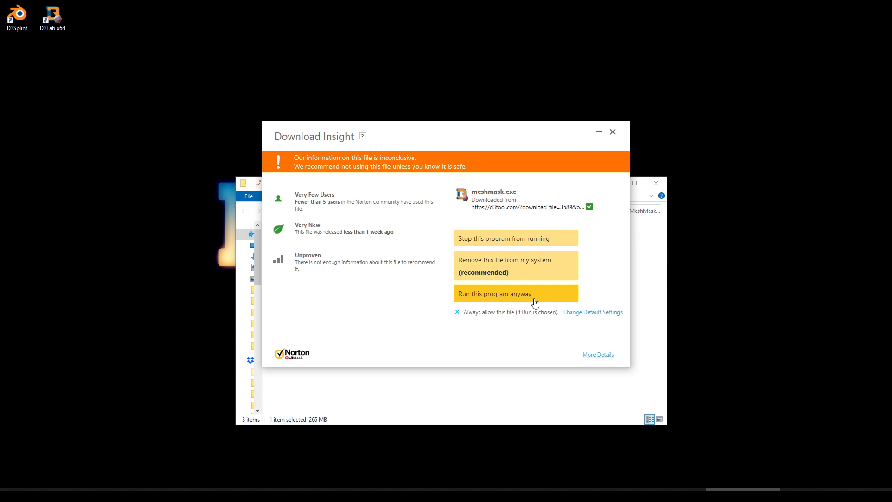
{"action": "left_click", "coordinate": [502, 298]}
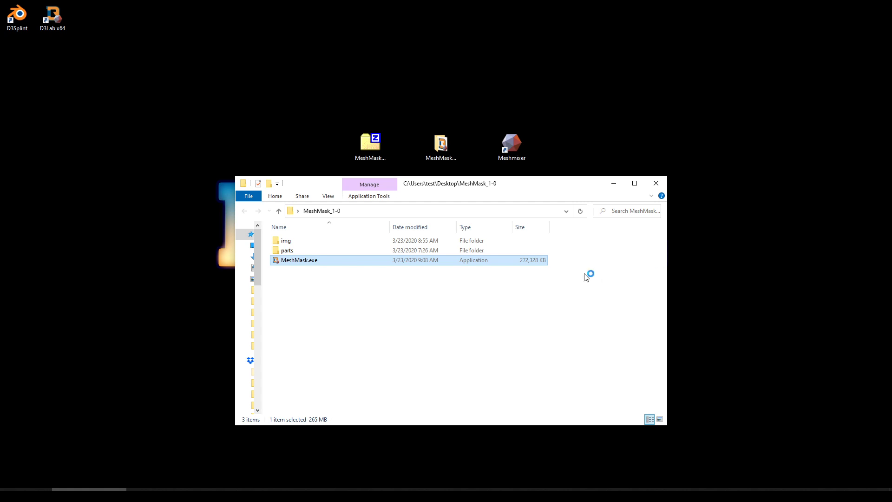
{"action": "left_click", "coordinate": [614, 183]}
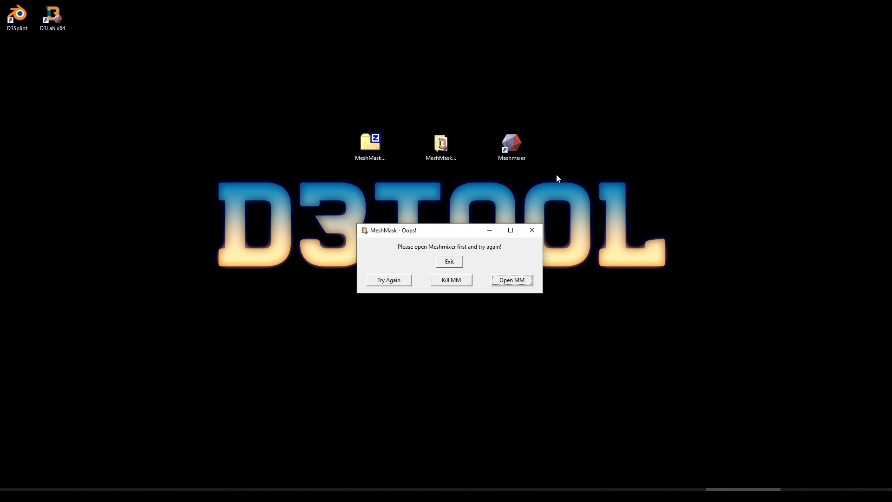
Launch Meshmixer from the MeshMask prompt and open the recent face scan testFaceScan.stl.
{"action": "left_click", "coordinate": [502, 280]}
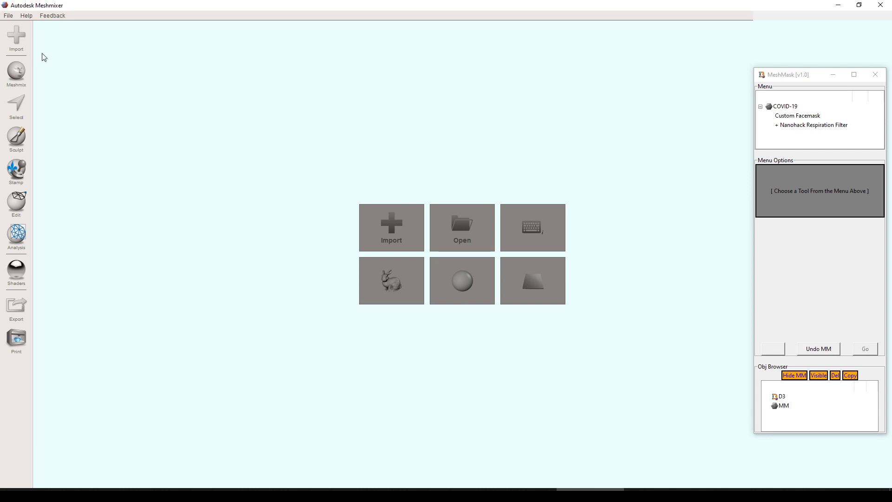
{"action": "left_click", "coordinate": [12, 17]}
{"action": "mouse_move", "coordinate": [38, 37]}
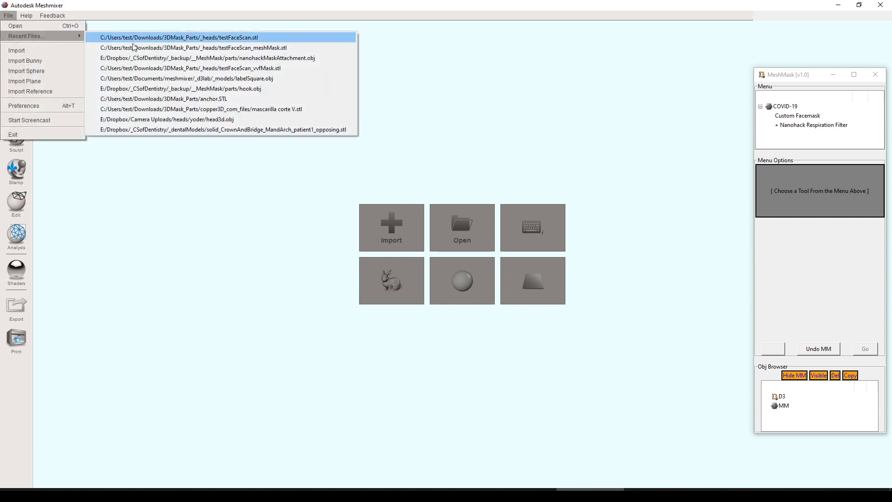
{"action": "left_click", "coordinate": [253, 38]}
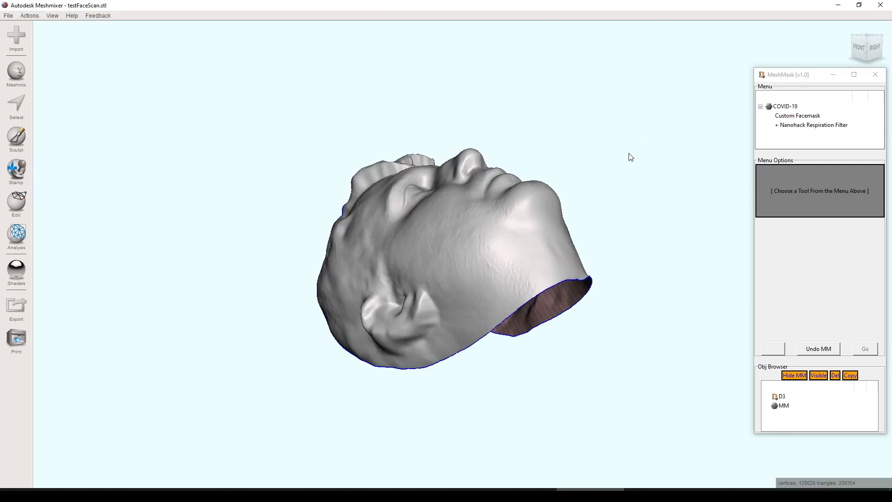
Start the Custom Facemask tool on the face scan and continue to the mask border outline stage.
{"action": "right_click_drag", "start_coordinate": [550, 110], "coordinate": [481, 259]}
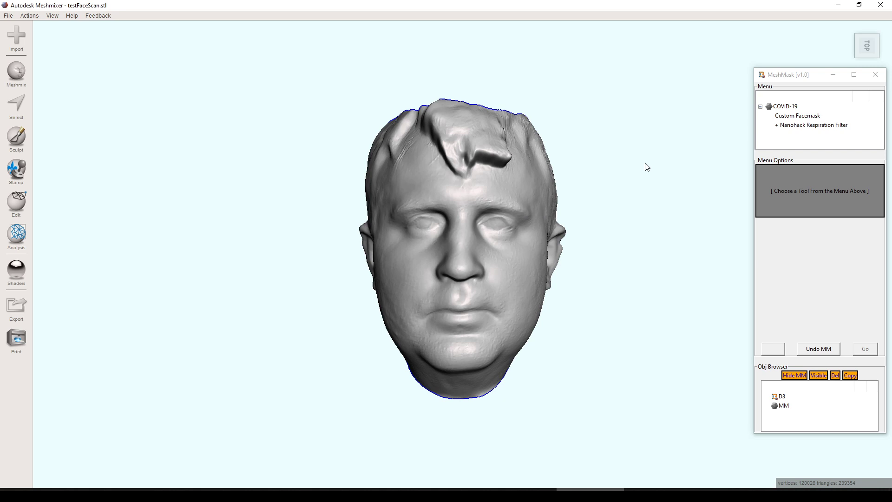
{"action": "mouse_move", "coordinate": [498, 146]}
{"action": "right_mouse_down"}
{"action": "mouse_move", "coordinate": [537, 159]}
{"action": "mouse_move", "coordinate": [528, 235]}
{"action": "mouse_move", "coordinate": [552, 233]}
{"action": "right_mouse_up"}
{"action": "right_click_drag", "start_coordinate": [488, 173], "coordinate": [487, 226]}
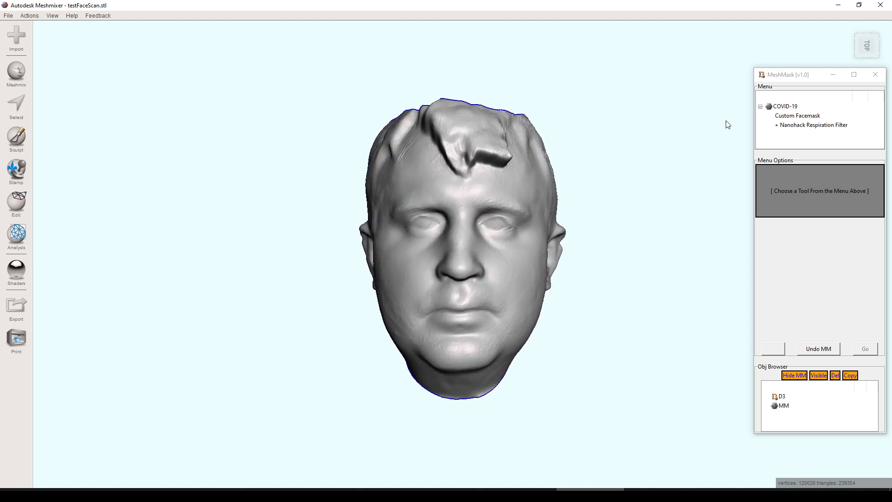
{"action": "left_click", "coordinate": [779, 77]}
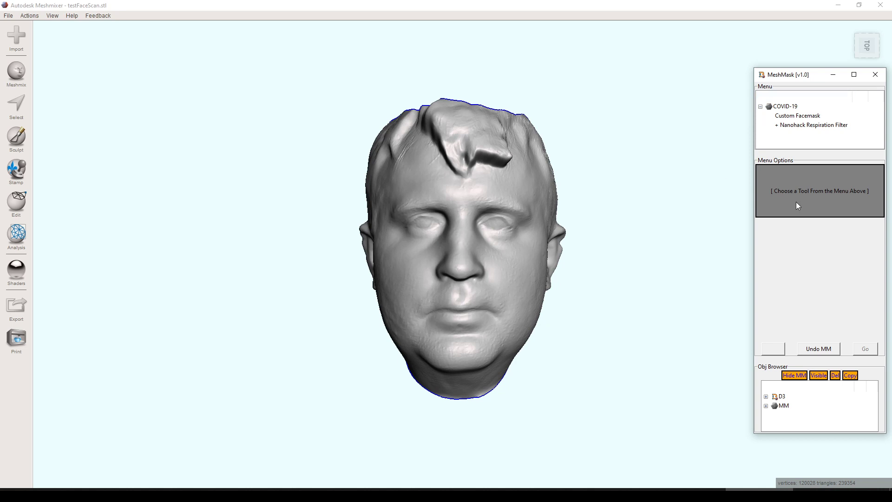
{"action": "left_click", "coordinate": [811, 118]}
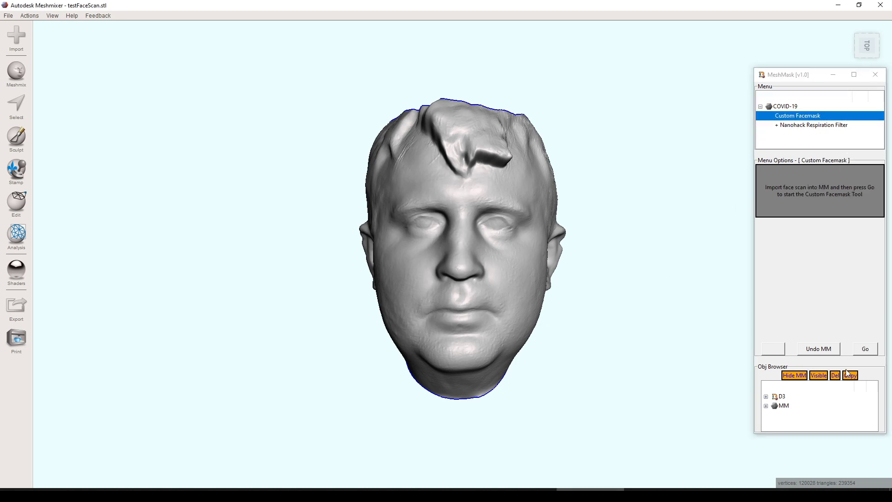
{"action": "left_click", "coordinate": [866, 350]}
{"action": "left_click", "coordinate": [866, 350]}
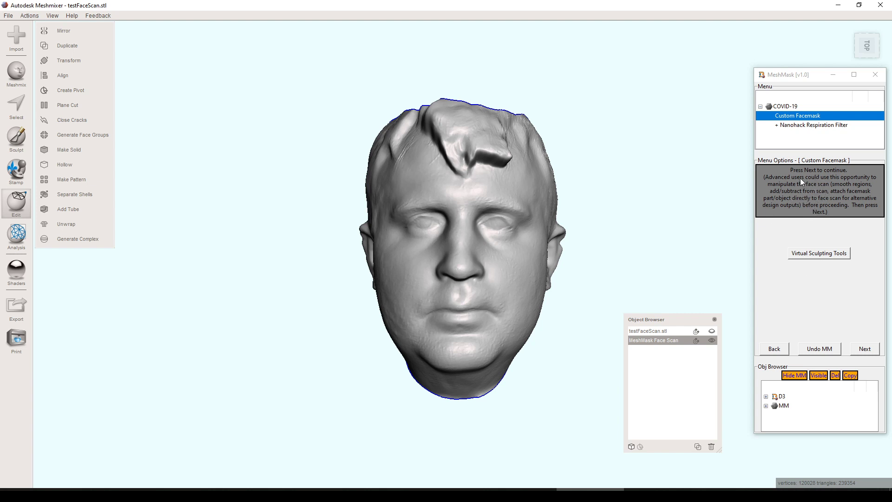
{"action": "left_click", "coordinate": [864, 348]}
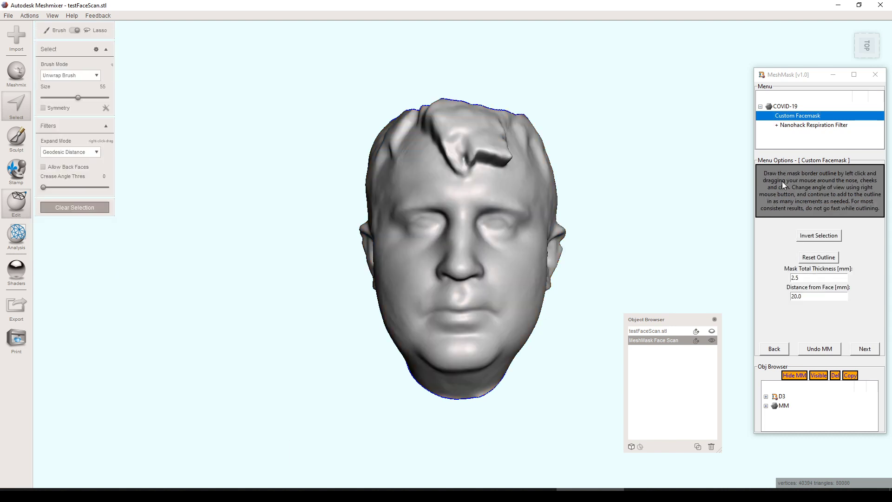
Draw the first part of the mask border from the bridge of the nose, below the left eye and down the left cheek.
{"action": "scroll", "coordinate": [446, 256], "scroll_direction": "up", "scroll_amount": 1}
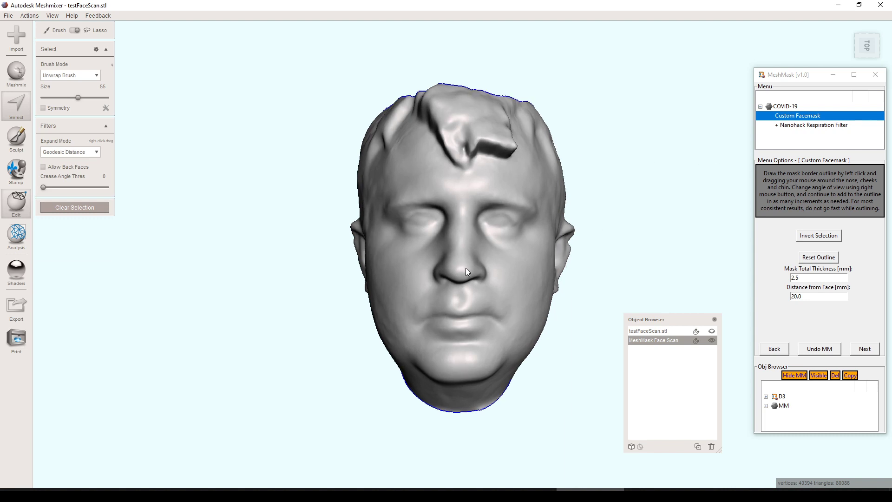
{"action": "scroll", "coordinate": [493, 260], "scroll_direction": "up", "scroll_amount": 2}
{"action": "right_click_drag", "start_coordinate": [500, 242], "coordinate": [489, 217]}
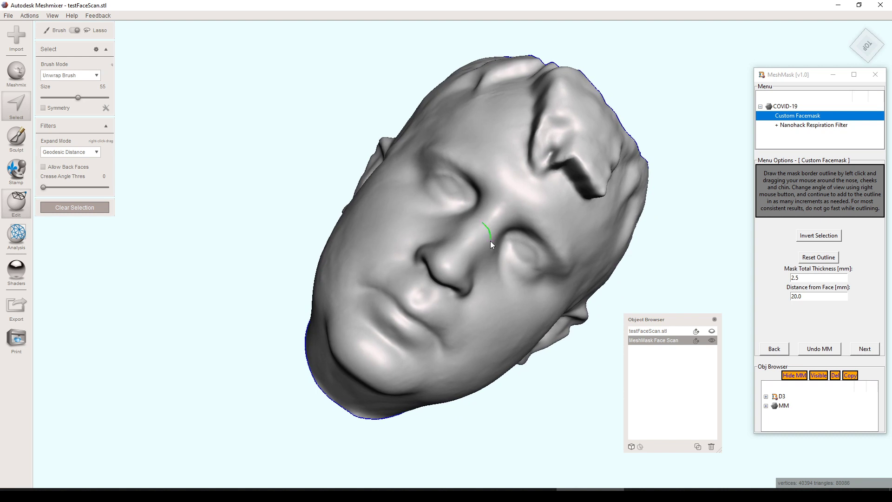
{"action": "left_click_drag", "start_coordinate": [489, 250], "coordinate": [490, 250]}
{"action": "mouse_move", "coordinate": [490, 250]}
{"action": "right_mouse_down"}
{"action": "mouse_move", "coordinate": [444, 194]}
{"action": "mouse_move", "coordinate": [481, 179]}
{"action": "right_mouse_up"}
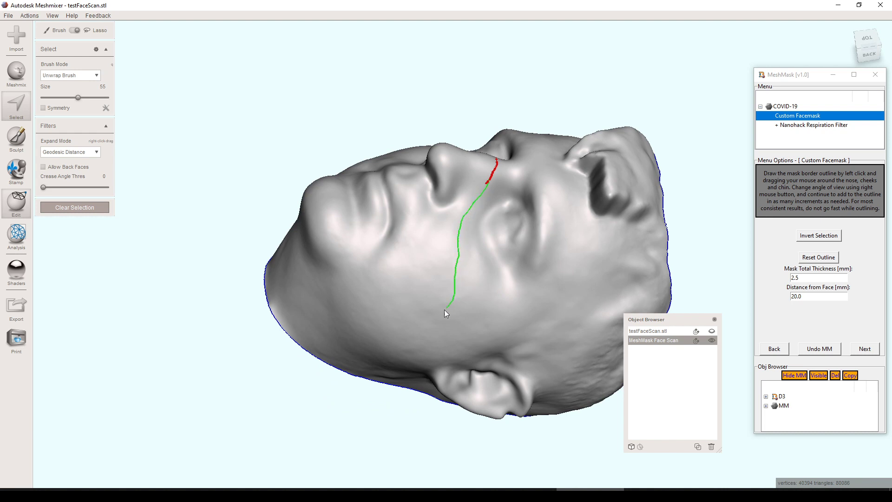
{"action": "left_click_drag", "start_coordinate": [377, 321], "coordinate": [373, 315]}
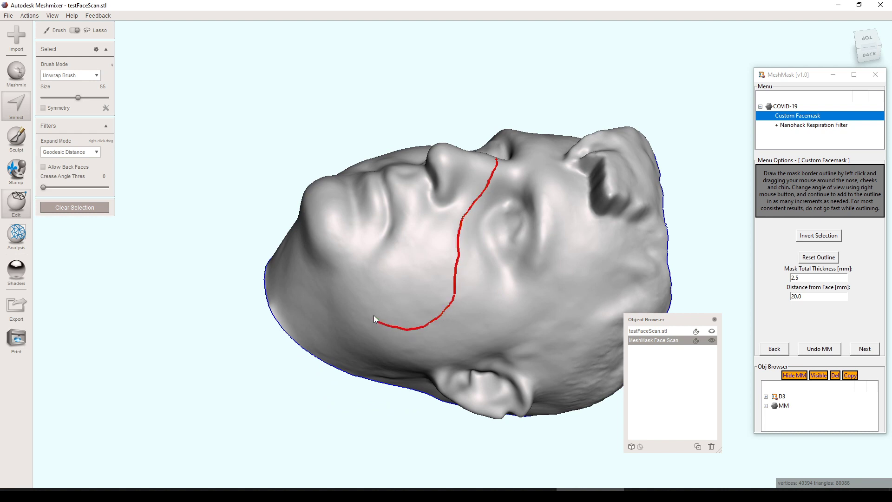
Continue the mask border under the chin and up the right cheek, closing the outline at the bridge of the nose.
{"action": "right_click_drag", "start_coordinate": [470, 297], "coordinate": [516, 326]}
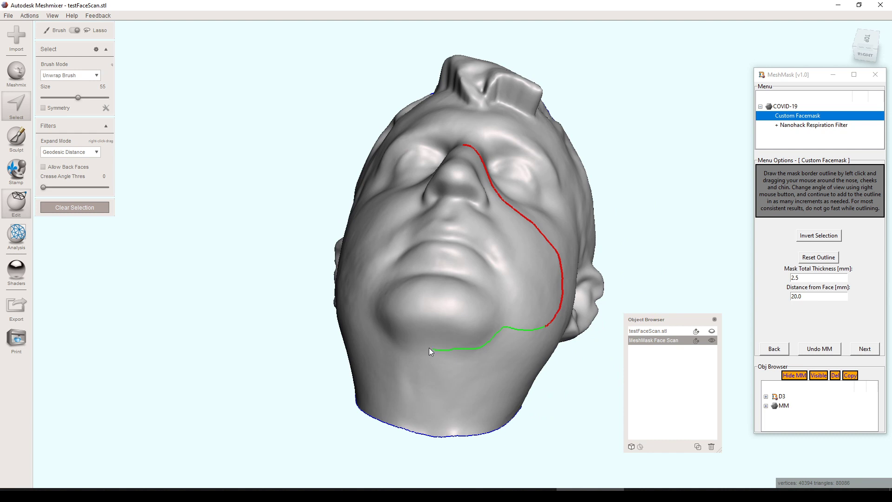
{"action": "left_click_drag", "start_coordinate": [404, 340], "coordinate": [395, 335]}
{"action": "right_click_drag", "start_coordinate": [394, 336], "coordinate": [562, 286]}
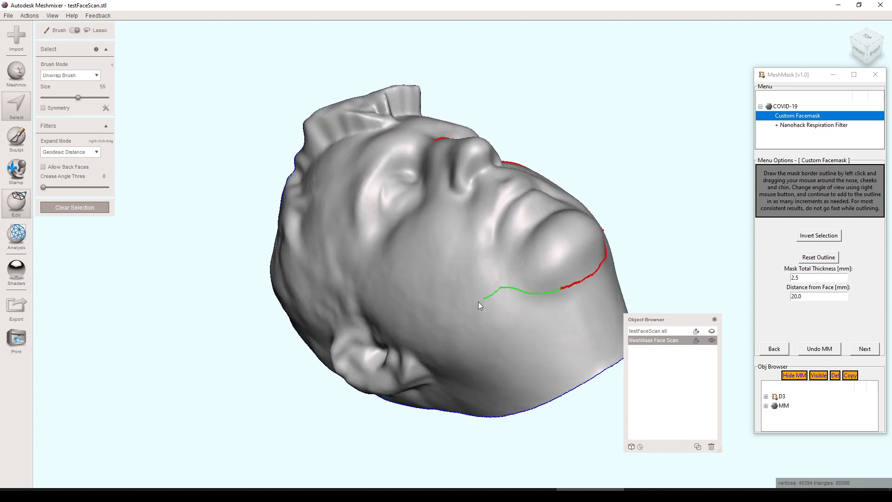
{"action": "left_click_drag", "start_coordinate": [400, 272], "coordinate": [400, 272]}
{"action": "mouse_move", "coordinate": [455, 261]}
{"action": "right_mouse_down"}
{"action": "mouse_move", "coordinate": [559, 261]}
{"action": "mouse_move", "coordinate": [552, 275]}
{"action": "mouse_move", "coordinate": [391, 289]}
{"action": "mouse_move", "coordinate": [589, 223]}
{"action": "mouse_move", "coordinate": [515, 268]}
{"action": "mouse_move", "coordinate": [481, 196]}
{"action": "mouse_move", "coordinate": [696, 152]}
{"action": "mouse_move", "coordinate": [705, 177]}
{"action": "right_mouse_up"}
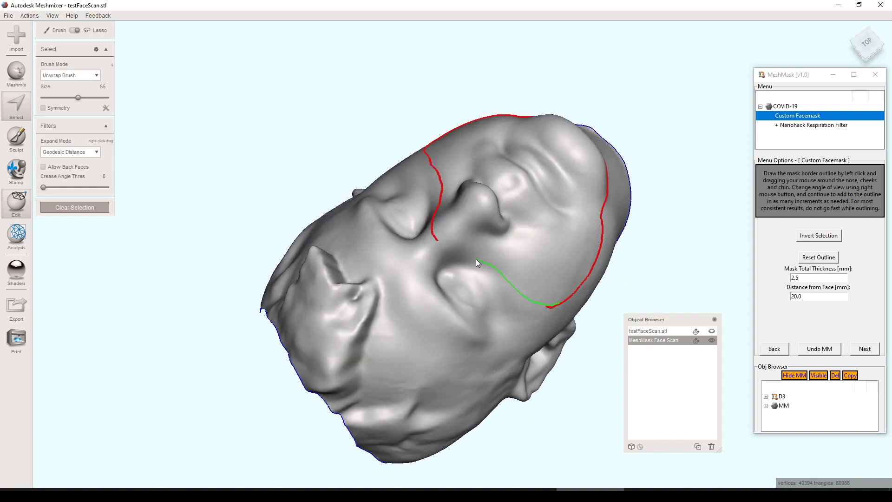
{"action": "left_click_drag", "start_coordinate": [436, 241], "coordinate": [437, 241]}
{"action": "mouse_move", "coordinate": [573, 172]}
{"action": "right_mouse_down"}
{"action": "mouse_move", "coordinate": [471, 131]}
{"action": "mouse_move", "coordinate": [423, 205]}
{"action": "mouse_move", "coordinate": [517, 196]}
{"action": "right_mouse_up"}
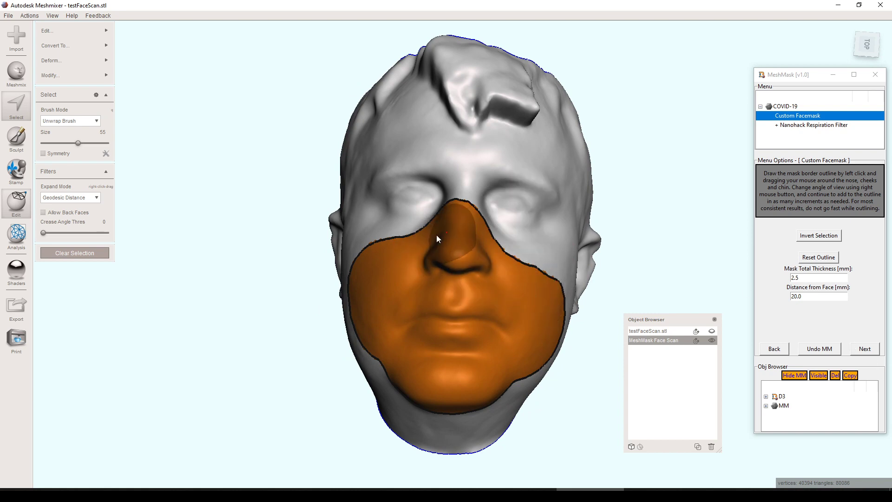
Reset the mask outline and enlarge the selection brush to size 80.
{"action": "left_click", "coordinate": [821, 258]}
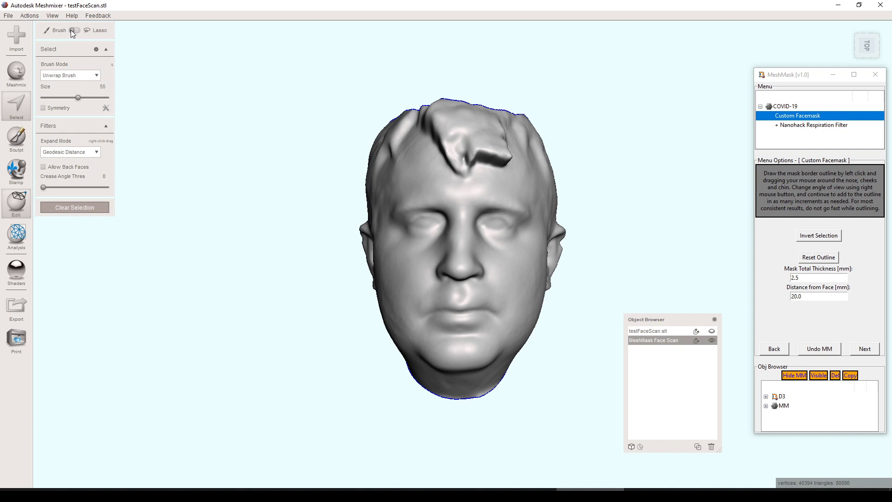
{"action": "scroll", "coordinate": [469, 321], "scroll_direction": "up", "scroll_amount": 2}
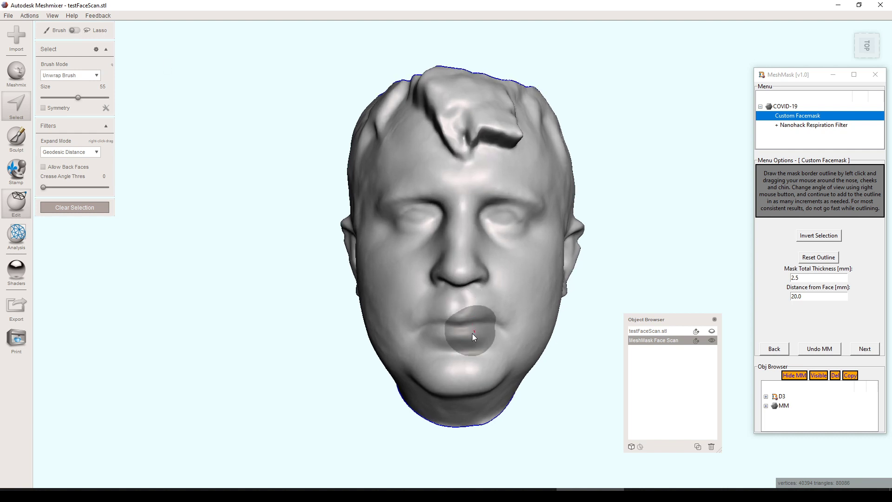
{"action": "scroll", "coordinate": [474, 333], "scroll_direction": "up", "scroll_amount": 1}
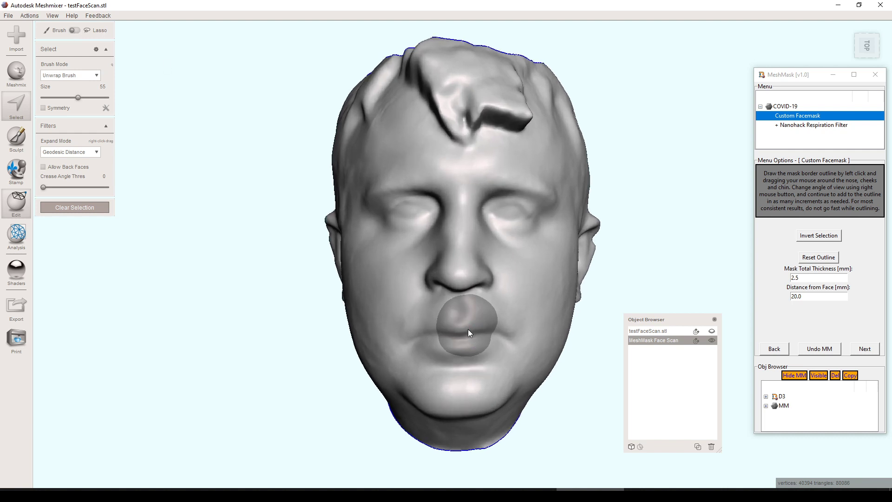
{"action": "key", "text": "bracketright"}
{"action": "key", "text": "bracketright"}
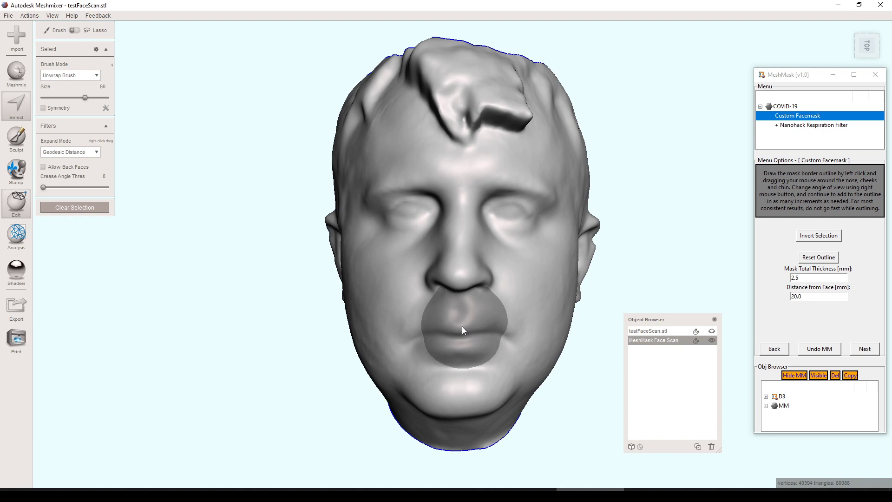
{"action": "left_click_drag", "start_coordinate": [86, 98], "coordinate": [94, 95]}
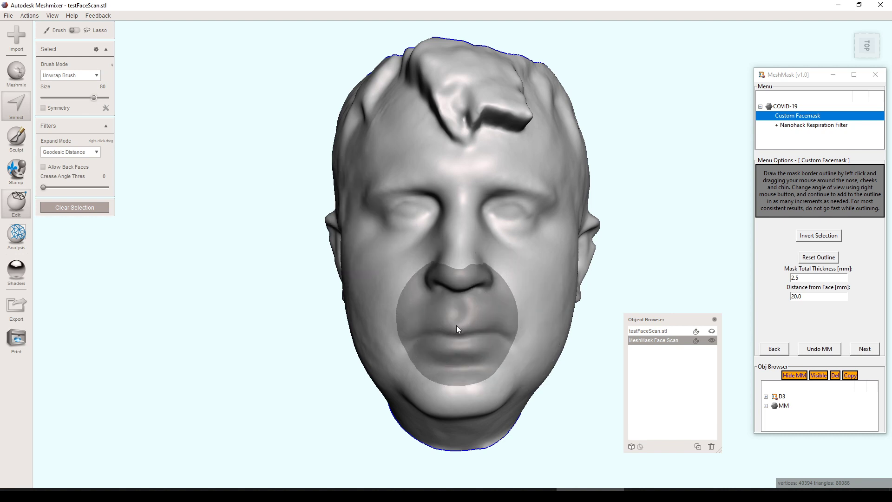
Paint the mask area over the nose, mouth, cheeks and chin, refining its upper edge beneath the eyes with brush size 54.
{"action": "mouse_move", "coordinate": [459, 328]}
{"action": "left_mouse_down"}
{"action": "mouse_move", "coordinate": [461, 303]}
{"action": "mouse_move", "coordinate": [437, 336]}
{"action": "mouse_move", "coordinate": [483, 338]}
{"action": "mouse_move", "coordinate": [450, 359]}
{"action": "mouse_move", "coordinate": [484, 367]}
{"action": "mouse_move", "coordinate": [445, 370]}
{"action": "mouse_move", "coordinate": [429, 345]}
{"action": "mouse_move", "coordinate": [462, 311]}
{"action": "mouse_move", "coordinate": [447, 308]}
{"action": "mouse_move", "coordinate": [475, 294]}
{"action": "mouse_move", "coordinate": [465, 270]}
{"action": "mouse_move", "coordinate": [483, 272]}
{"action": "mouse_move", "coordinate": [518, 299]}
{"action": "mouse_move", "coordinate": [502, 311]}
{"action": "mouse_move", "coordinate": [422, 319]}
{"action": "mouse_move", "coordinate": [518, 285]}
{"action": "mouse_move", "coordinate": [400, 265]}
{"action": "left_mouse_up"}
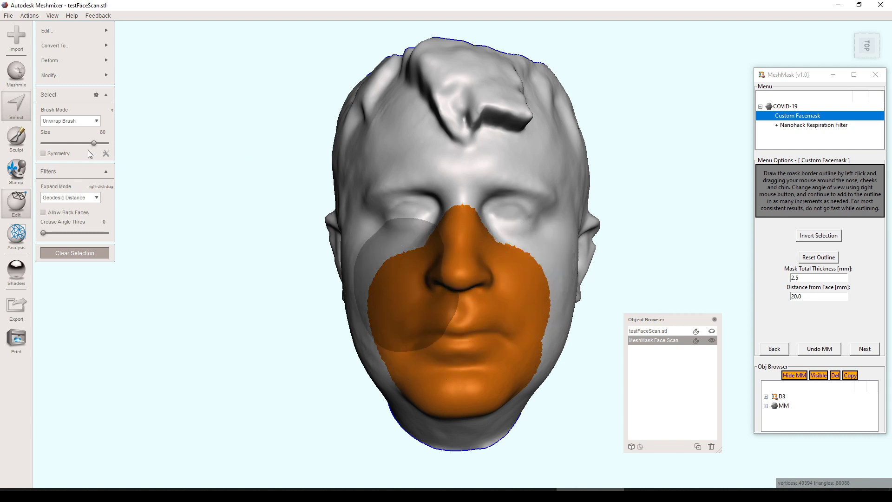
{"action": "left_click_drag", "start_coordinate": [93, 142], "coordinate": [78, 142]}
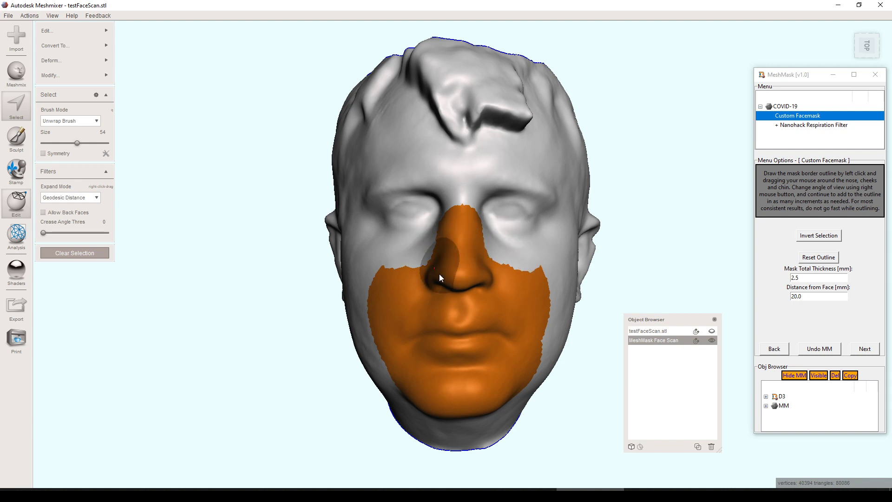
{"action": "left_click", "coordinate": [486, 273]}
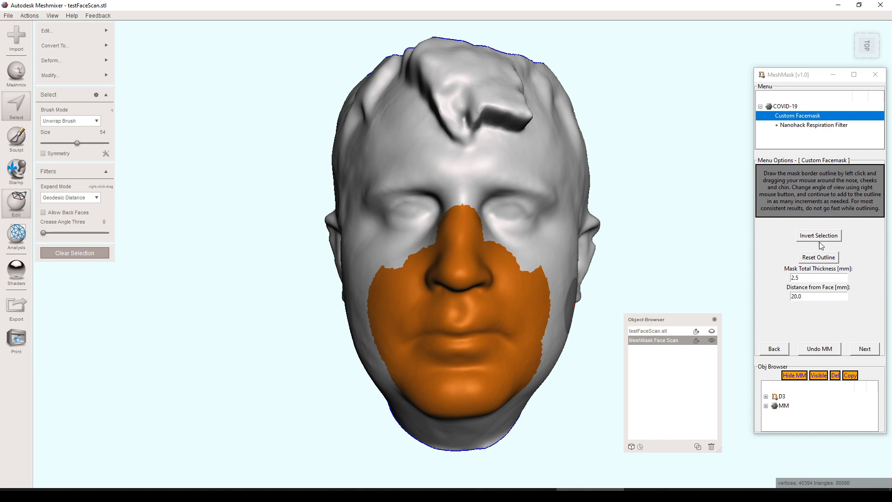
Keep the mask thickness at 2.5 mm and the distance from face at 20.0 mm, and generate the mask base from the selection.
{"action": "left_click", "coordinate": [817, 278]}
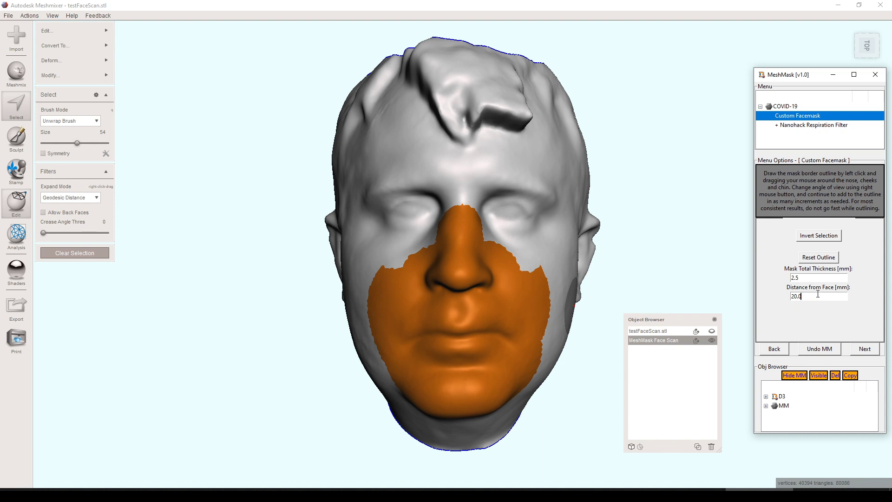
{"action": "right_click_drag", "start_coordinate": [538, 241], "coordinate": [604, 279]}
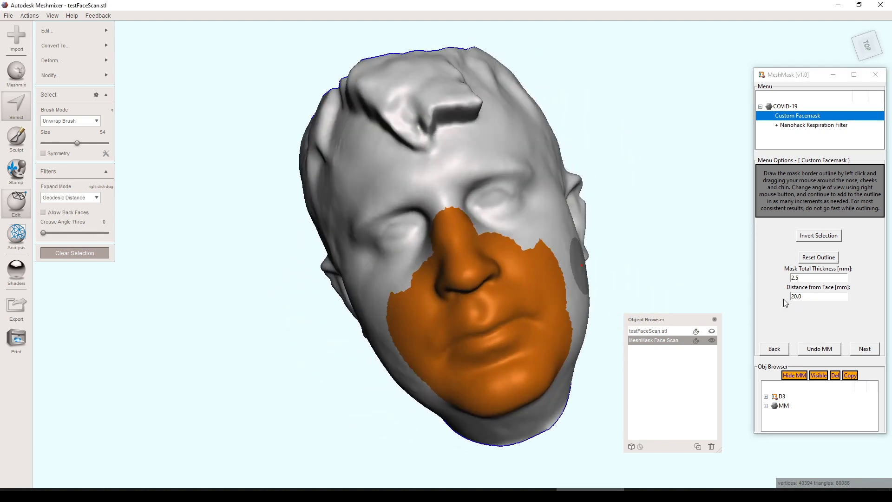
{"action": "left_click", "coordinate": [867, 350]}
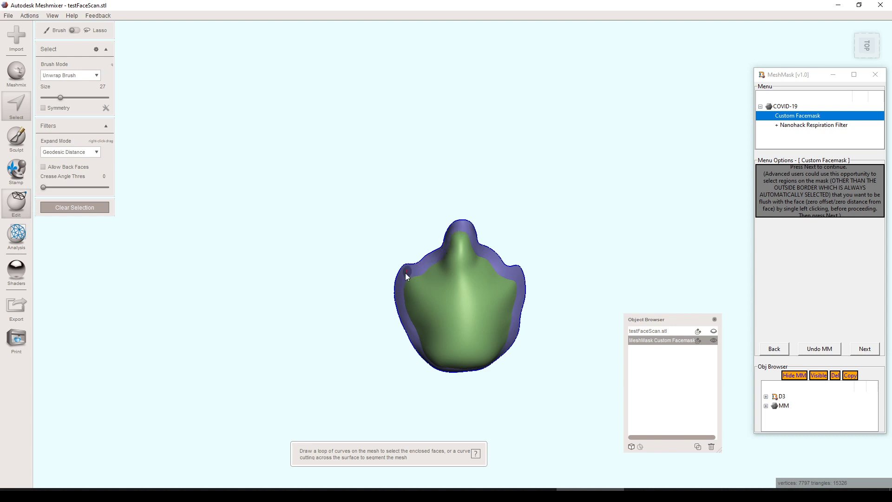
Select the bridge of the nose on the mask as an extra region flush with the face, and clear that selection.
{"action": "right_click_drag", "start_coordinate": [534, 228], "coordinate": [477, 218]}
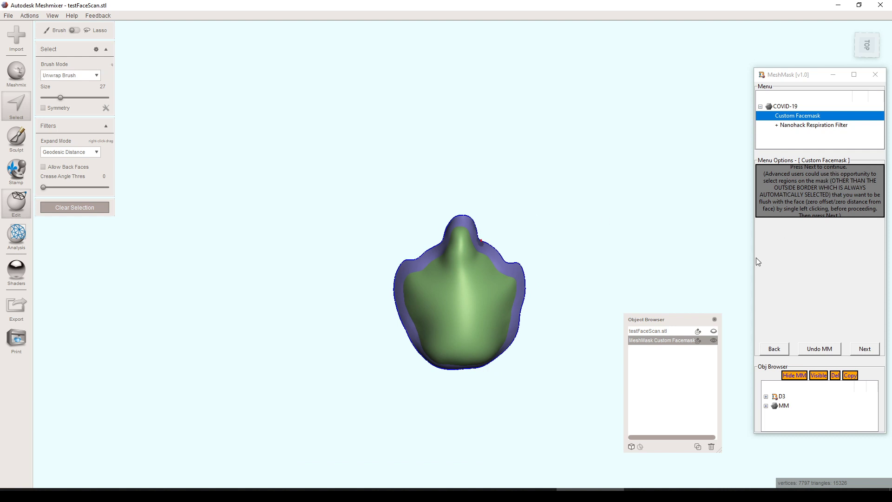
{"action": "left_click", "coordinate": [461, 235]}
{"action": "left_click_drag", "start_coordinate": [461, 235], "coordinate": [465, 235]}
{"action": "left_click_drag", "start_coordinate": [457, 235], "coordinate": [461, 235]}
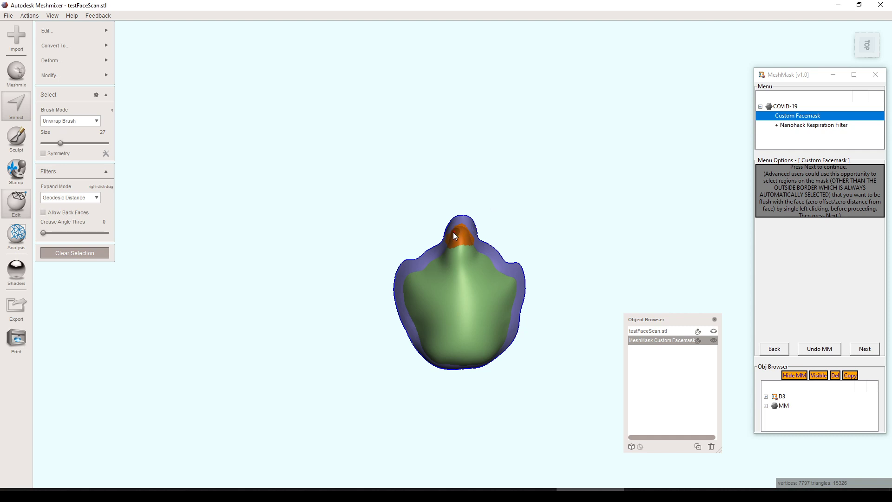
{"action": "left_click_drag", "start_coordinate": [462, 233], "coordinate": [468, 225]}
{"action": "left_click", "coordinate": [506, 225]}
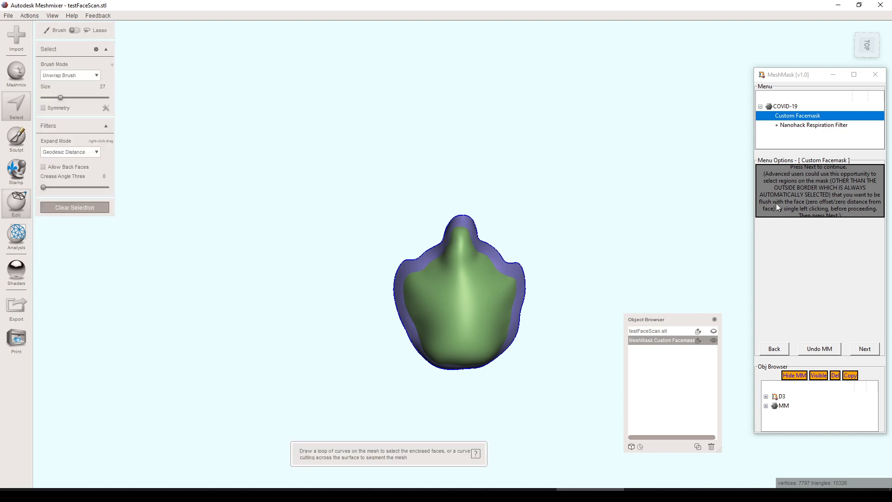
Continue through the flush-region and perforation stages without selecting any extra regions, and generate the final custom facemask.
{"action": "mouse_move", "coordinate": [542, 197]}
{"action": "right_mouse_down"}
{"action": "mouse_move", "coordinate": [567, 141]}
{"action": "mouse_move", "coordinate": [593, 203]}
{"action": "right_mouse_up"}
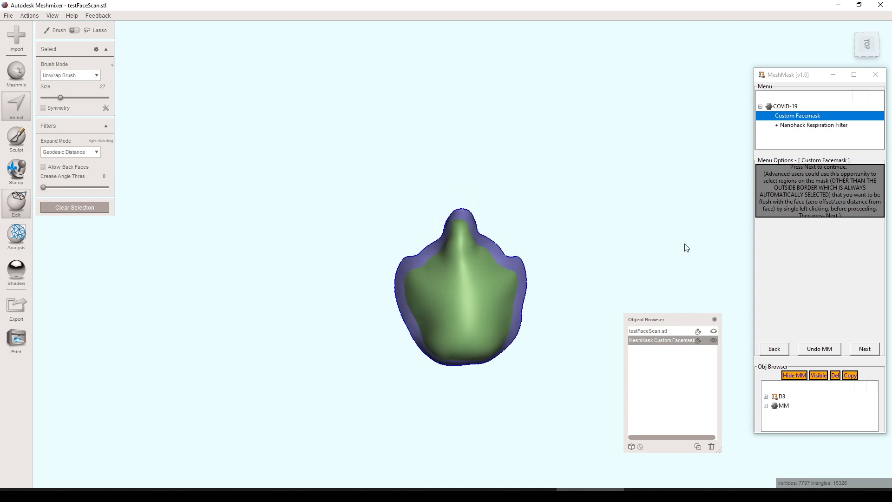
{"action": "left_click", "coordinate": [860, 349]}
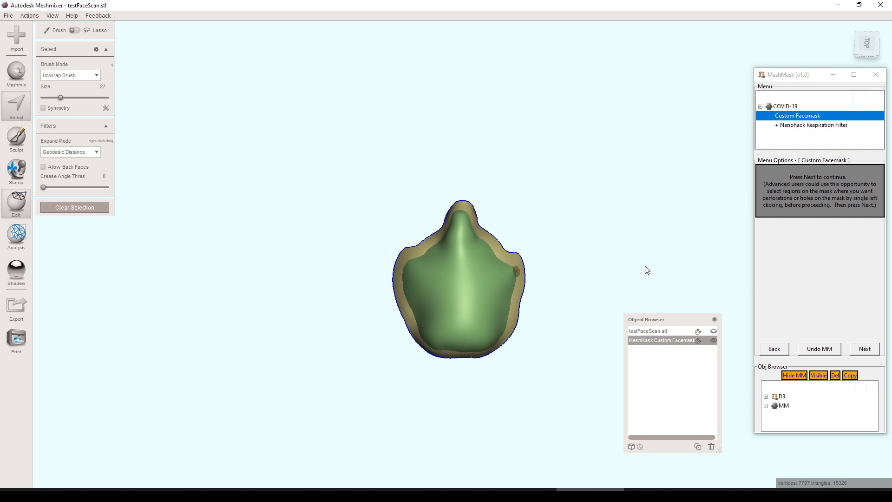
{"action": "left_click", "coordinate": [869, 351]}
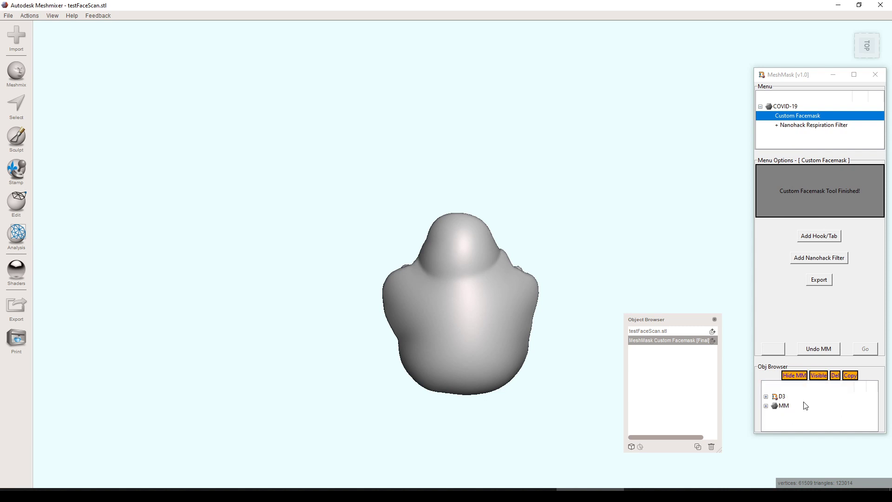
Show testFaceScan.stl together with the finished mask to check the fit from inside and front, and hide the scan again.
{"action": "right_click_drag", "start_coordinate": [578, 204], "coordinate": [521, 261]}
{"action": "left_click_drag", "start_coordinate": [721, 450], "coordinate": [744, 450]}
{"action": "left_click", "coordinate": [736, 332]}
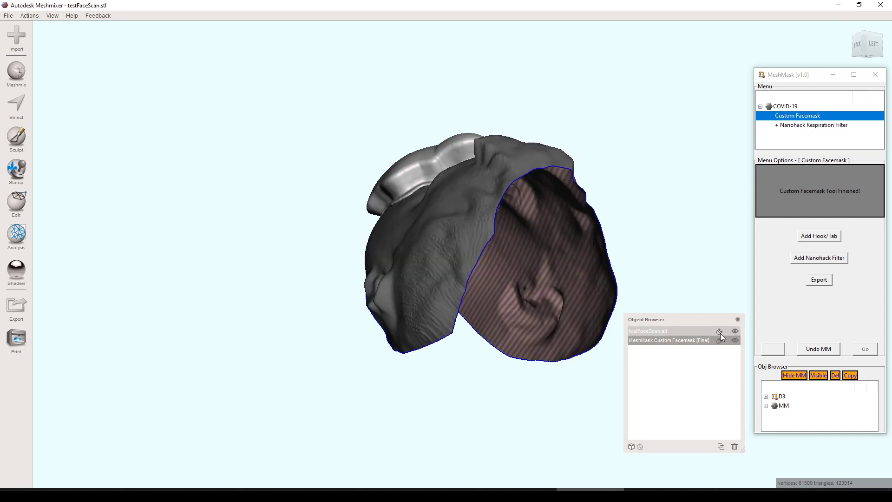
{"action": "right_click_drag", "start_coordinate": [522, 84], "coordinate": [245, 375]}
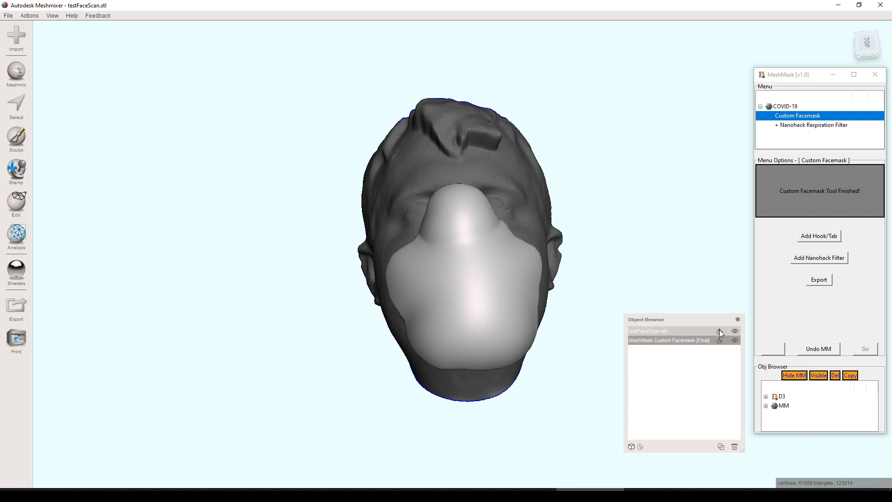
{"action": "left_click", "coordinate": [736, 331]}
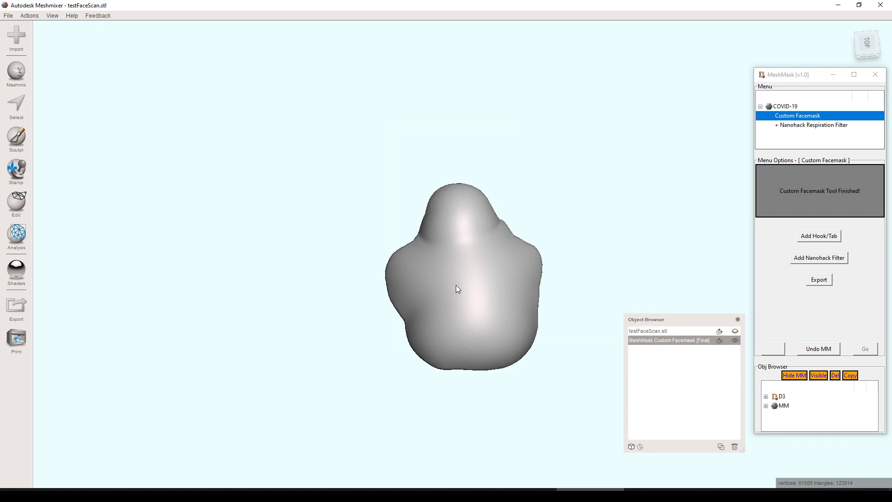
Pick a spot on the mask's upper cheek at the wearer's left, near the border, and add a hook/tab there.
{"action": "right_click_drag", "start_coordinate": [476, 324], "coordinate": [451, 325]}
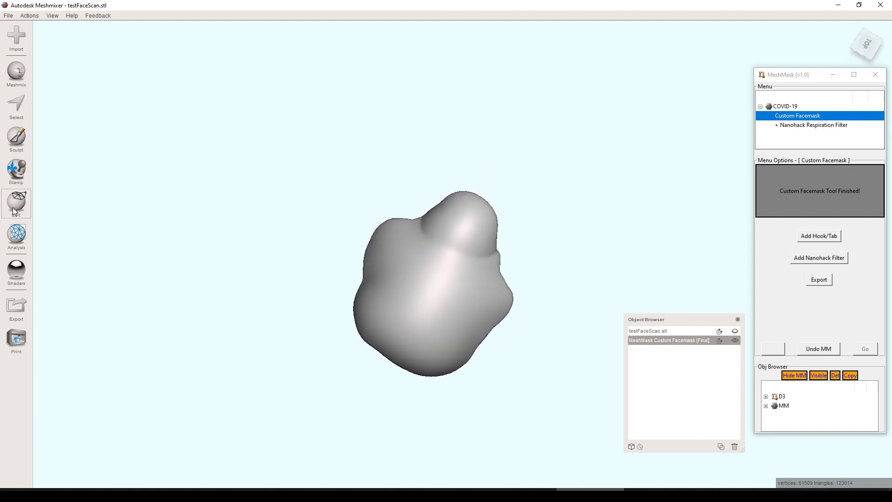
{"action": "left_click", "coordinate": [17, 111]}
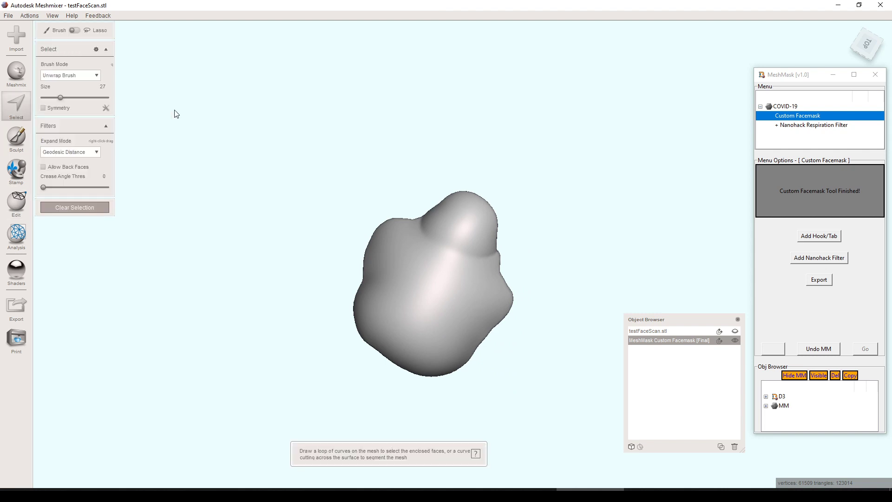
{"action": "right_click_drag", "start_coordinate": [431, 314], "coordinate": [433, 236]}
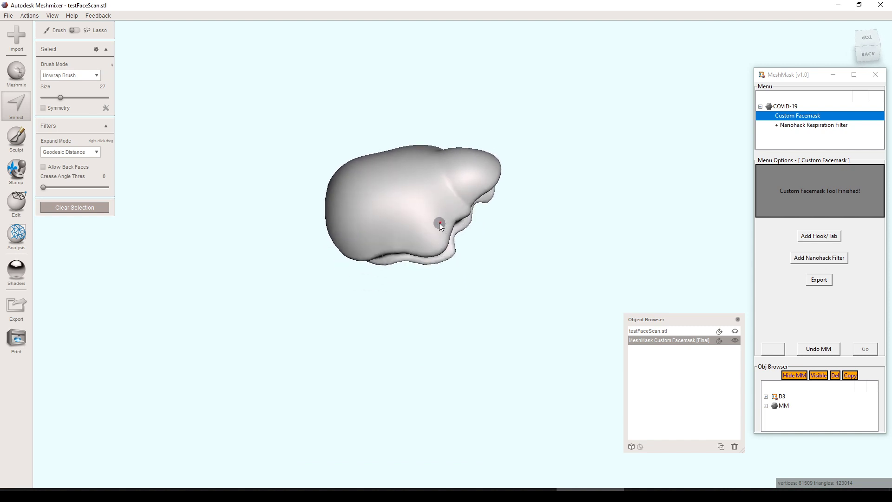
{"action": "left_click", "coordinate": [440, 224]}
{"action": "left_click", "coordinate": [822, 238]}
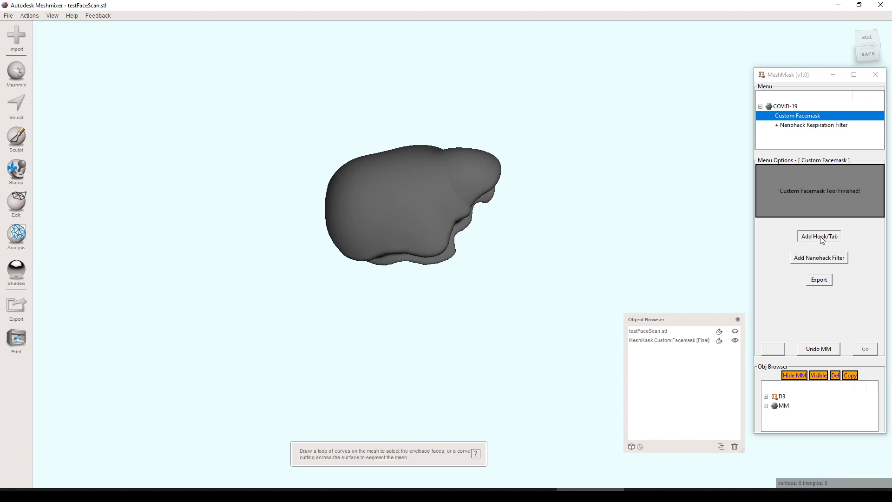
{"action": "left_click", "coordinate": [822, 238]}
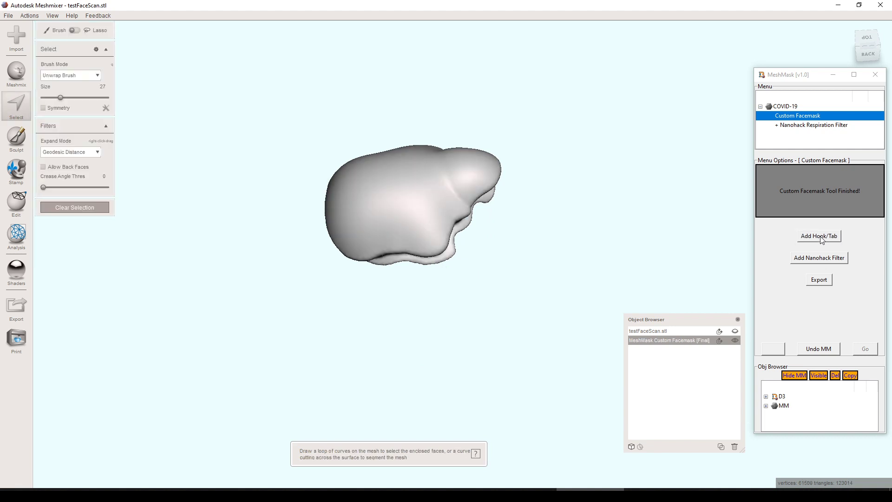
Shrink the hook to size 0.0775, move and rotate it on the wearer's left cheek, and accept the placement.
{"action": "scroll", "coordinate": [601, 233], "scroll_direction": "up", "scroll_amount": 3}
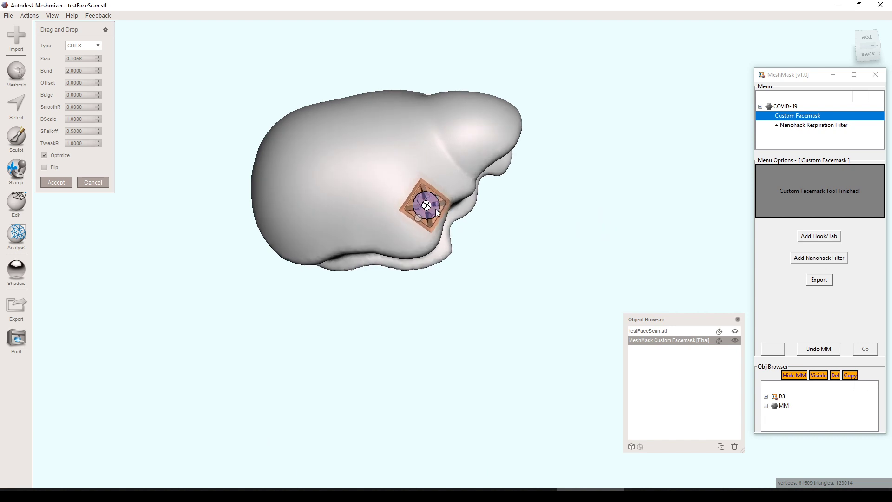
{"action": "scroll", "coordinate": [445, 189], "scroll_direction": "up", "scroll_amount": 6}
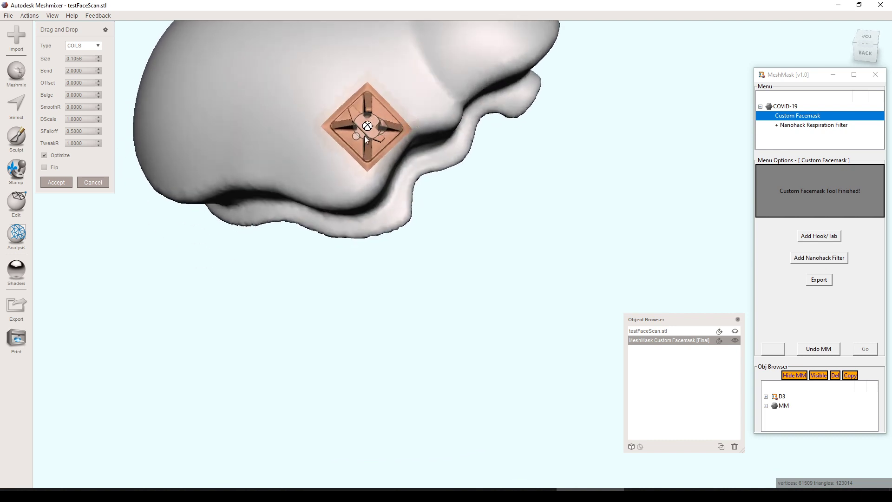
{"action": "left_click_drag", "start_coordinate": [369, 131], "coordinate": [389, 110]}
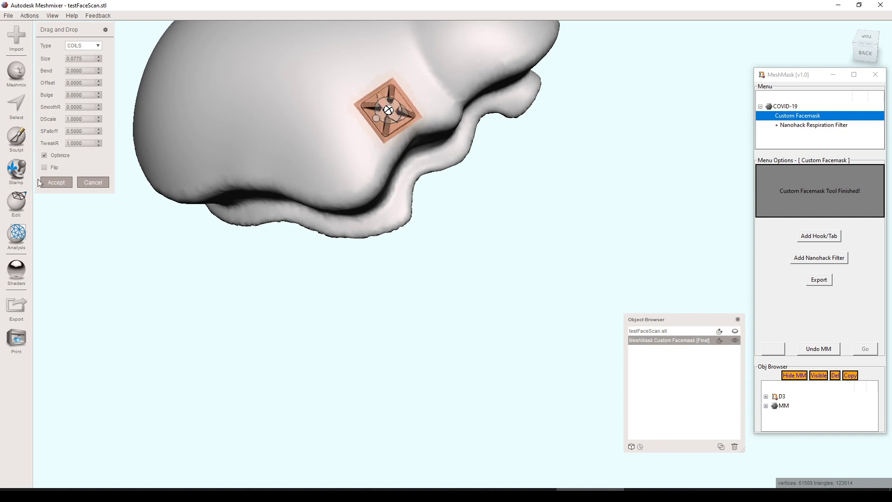
{"action": "left_click", "coordinate": [55, 185]}
Pick the matching spot on the mask's upper cheek at the wearer's right and add a second hook/tab.
{"action": "right_click_drag", "start_coordinate": [261, 187], "coordinate": [430, 215]}
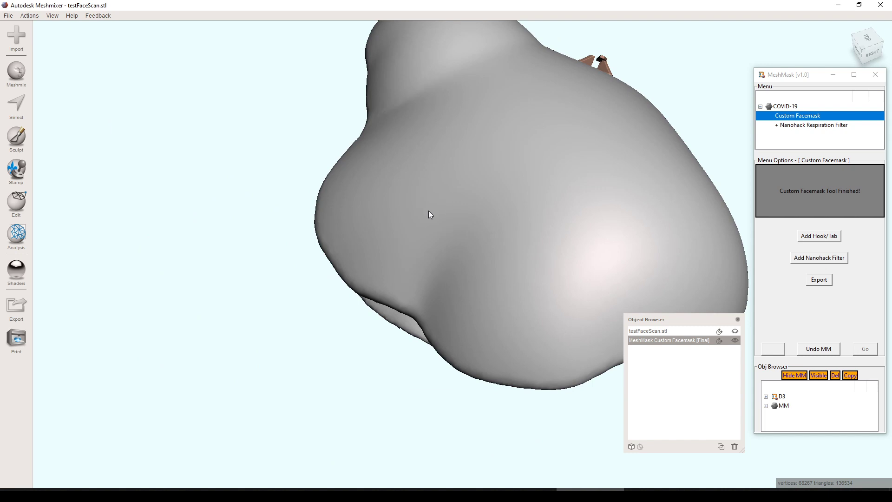
{"action": "left_click", "coordinate": [16, 105]}
{"action": "right_click_drag", "start_coordinate": [381, 243], "coordinate": [493, 210]}
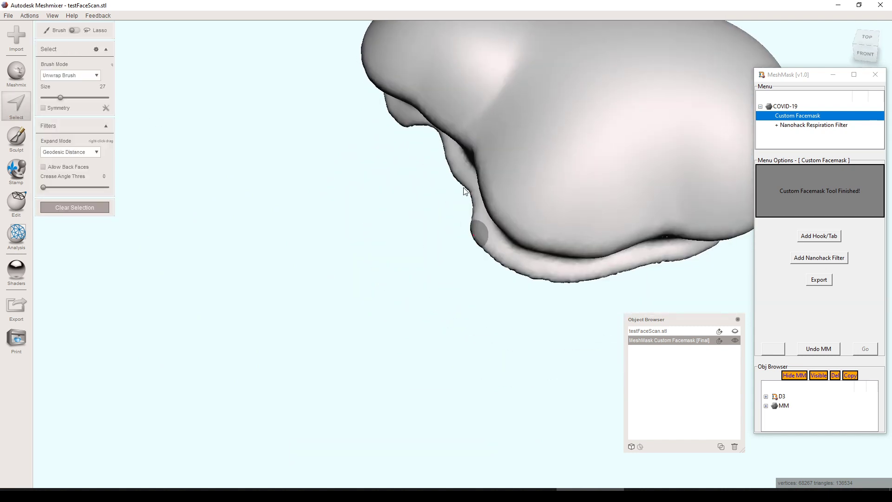
{"action": "left_click", "coordinate": [514, 185]}
{"action": "left_click", "coordinate": [831, 237]}
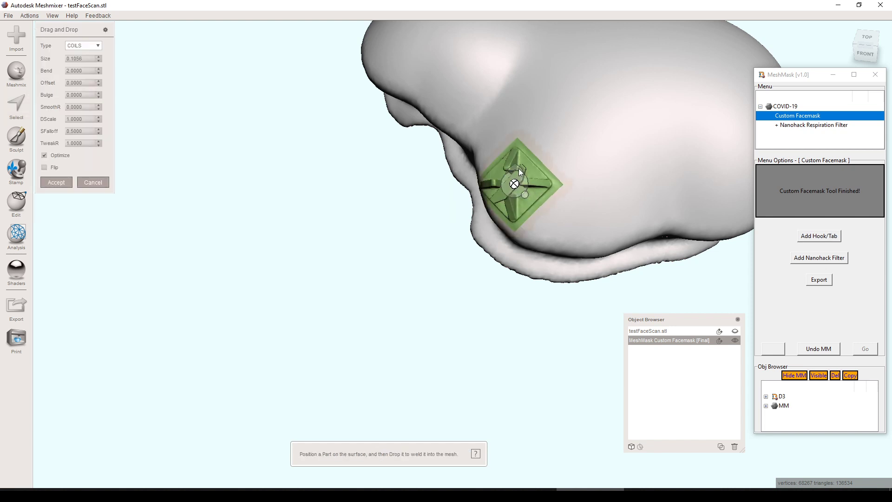
Shrink the second hook to size 0.0747, shift and rotate it on the wearer's right cheek, and accept the placement.
{"action": "scroll", "coordinate": [518, 178], "scroll_direction": "down", "scroll_amount": 3}
{"action": "left_click_drag", "start_coordinate": [517, 183], "coordinate": [517, 192]}
{"action": "scroll", "coordinate": [526, 194], "scroll_direction": "down", "scroll_amount": 2, "text": "shift"}
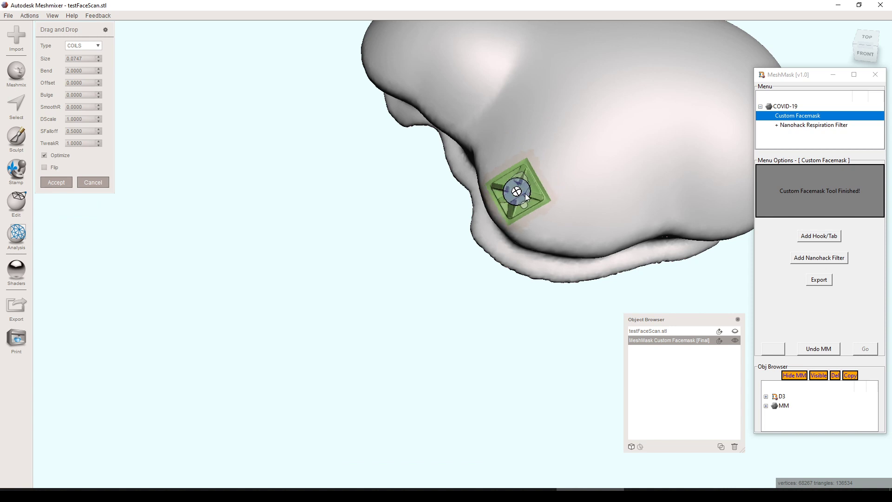
{"action": "scroll", "coordinate": [520, 198], "scroll_direction": "down", "scroll_amount": 2, "text": "shift"}
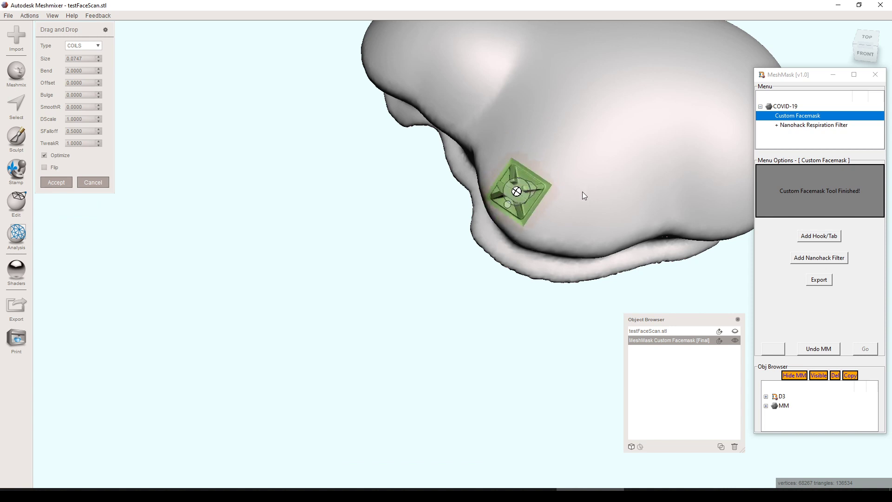
{"action": "left_click", "coordinate": [55, 182]}
{"action": "scroll", "coordinate": [315, 247], "scroll_direction": "down", "scroll_amount": 5}
{"action": "right_click_drag", "start_coordinate": [666, 127], "coordinate": [484, 196]}
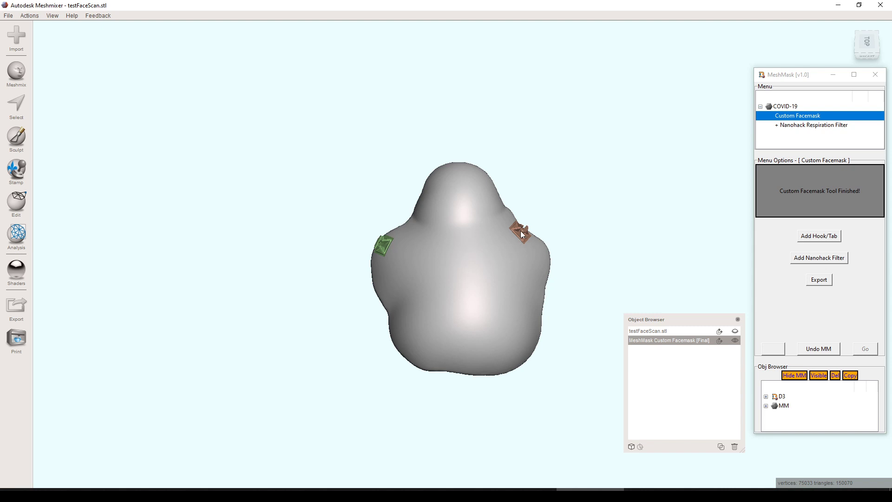
{"action": "right_click_drag", "start_coordinate": [555, 178], "coordinate": [566, 254]}
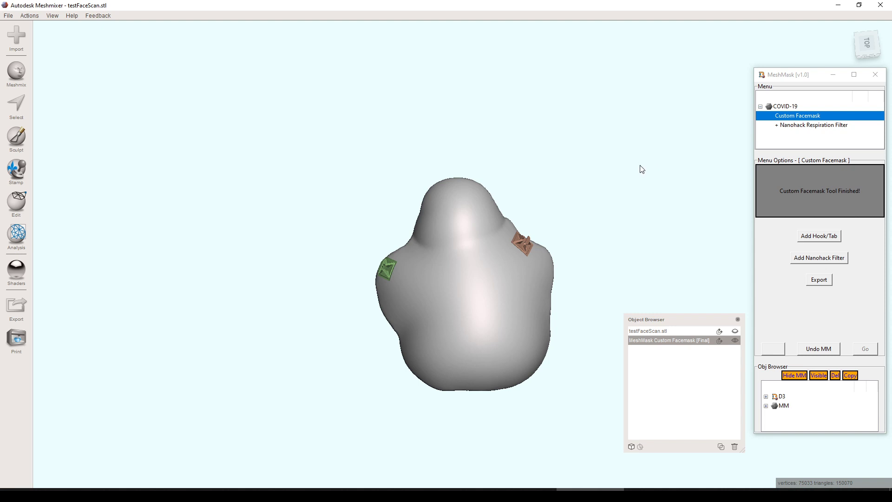
Start the Nanohack Respiration Filter on the facemask and mark the filter's location on the cheek at the wearer's left, just below the hook.
{"action": "right_click_drag", "start_coordinate": [572, 201], "coordinate": [566, 192]}
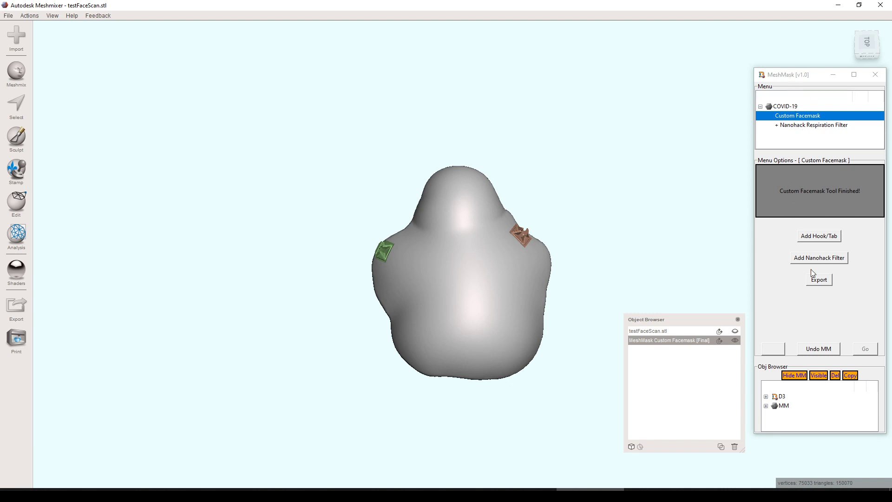
{"action": "right_click_drag", "start_coordinate": [431, 249], "coordinate": [494, 279]}
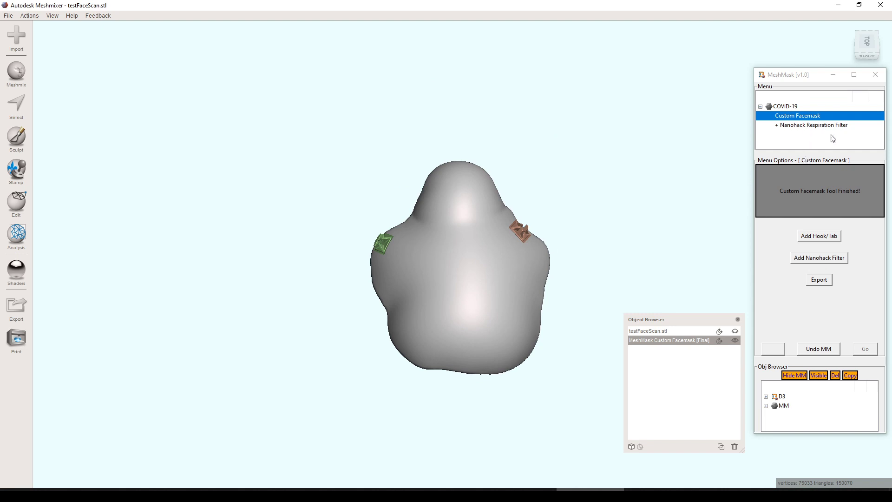
{"action": "left_click", "coordinate": [811, 261]}
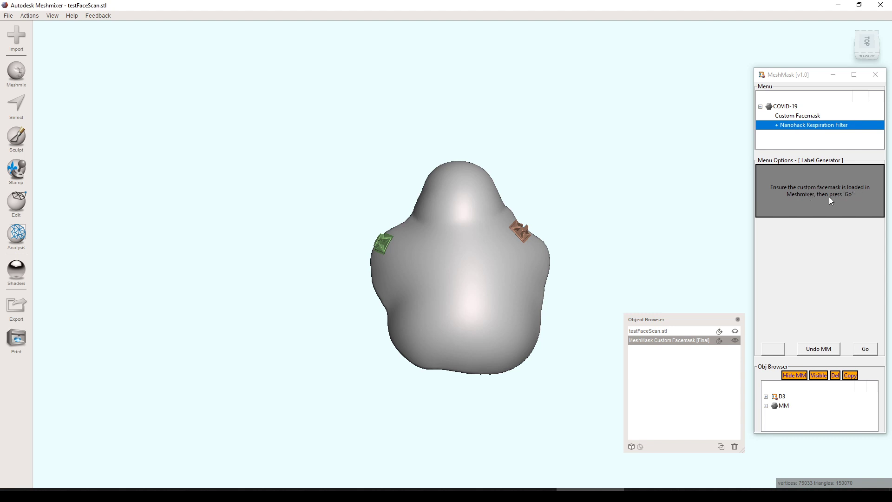
{"action": "mouse_move", "coordinate": [506, 268]}
{"action": "right_mouse_down"}
{"action": "mouse_move", "coordinate": [480, 192]}
{"action": "mouse_move", "coordinate": [419, 148]}
{"action": "mouse_move", "coordinate": [495, 267]}
{"action": "right_mouse_up"}
{"action": "right_click_drag", "start_coordinate": [479, 291], "coordinate": [490, 260]}
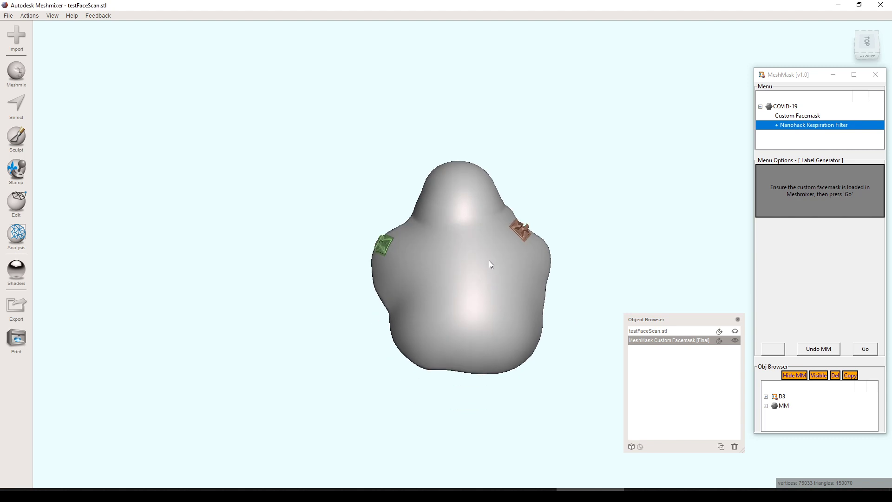
{"action": "left_click", "coordinate": [865, 349]}
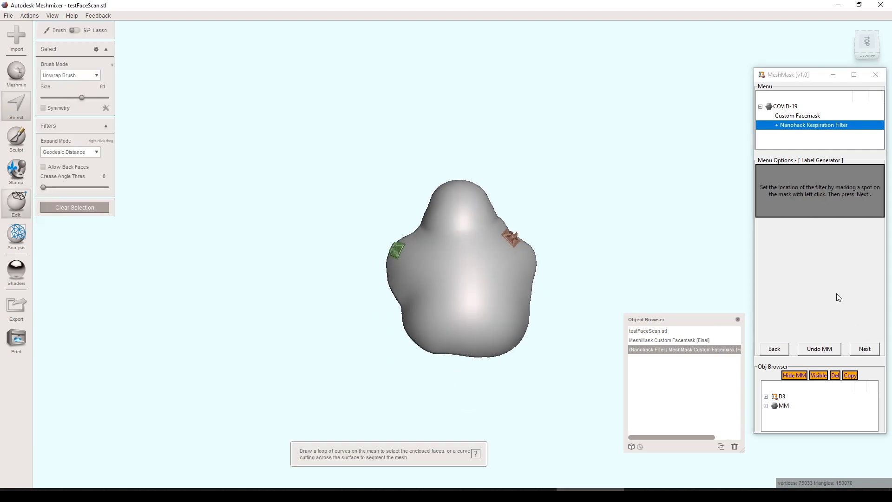
{"action": "mouse_move", "coordinate": [466, 283]}
{"action": "right_mouse_down"}
{"action": "mouse_move", "coordinate": [515, 260]}
{"action": "mouse_move", "coordinate": [449, 288]}
{"action": "mouse_move", "coordinate": [391, 266]}
{"action": "mouse_move", "coordinate": [392, 253]}
{"action": "right_mouse_up"}
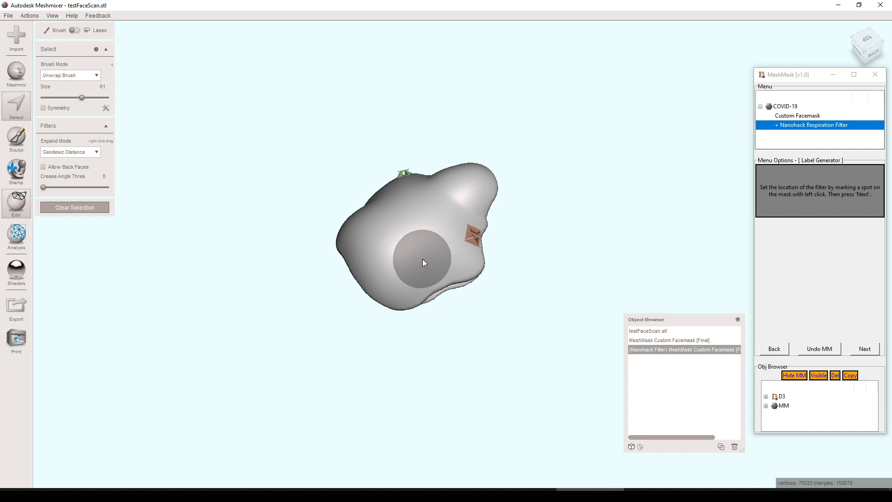
{"action": "left_click", "coordinate": [422, 259]}
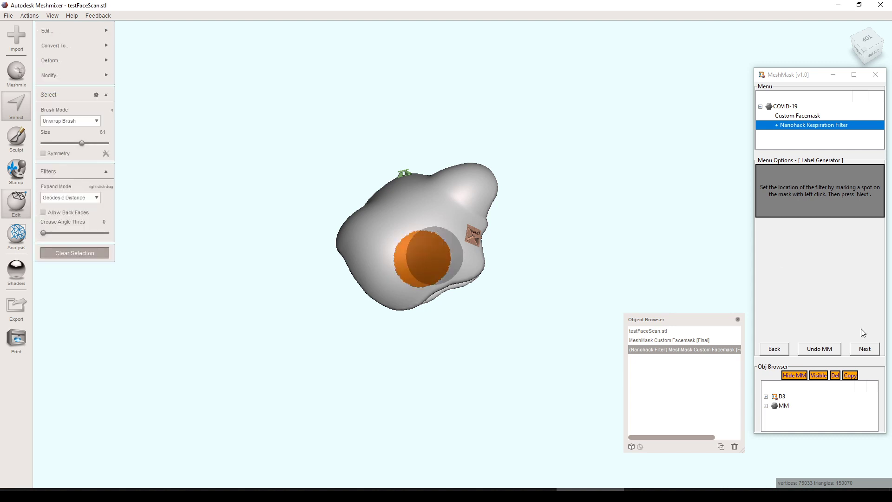
{"action": "left_click", "coordinate": [866, 350]}
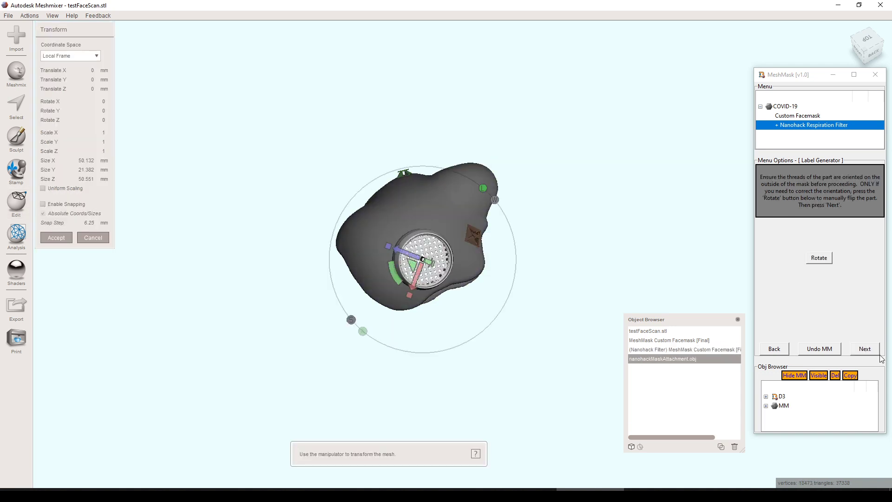
Check which way the filter attachment's threads face, try flipping the attachment toward the inside of the mask, and undo the flip.
{"action": "scroll", "coordinate": [510, 227], "scroll_direction": "up", "scroll_amount": 6}
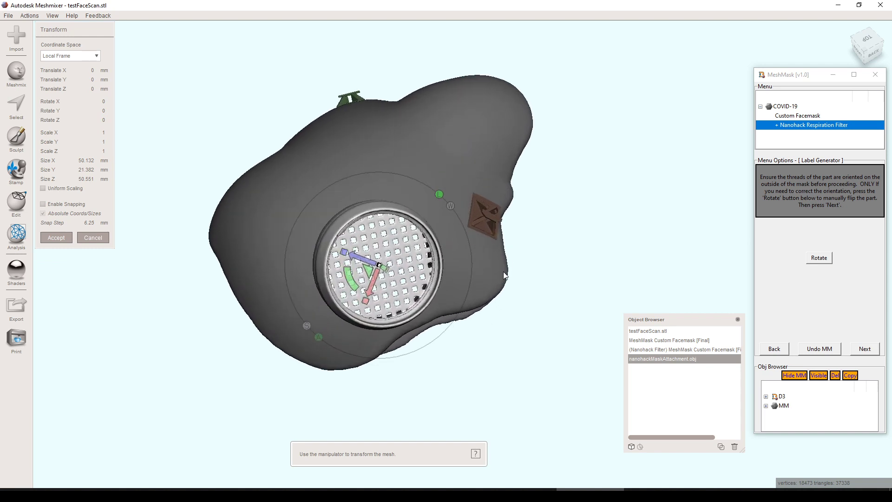
{"action": "right_click_drag", "start_coordinate": [515, 252], "coordinate": [474, 178]}
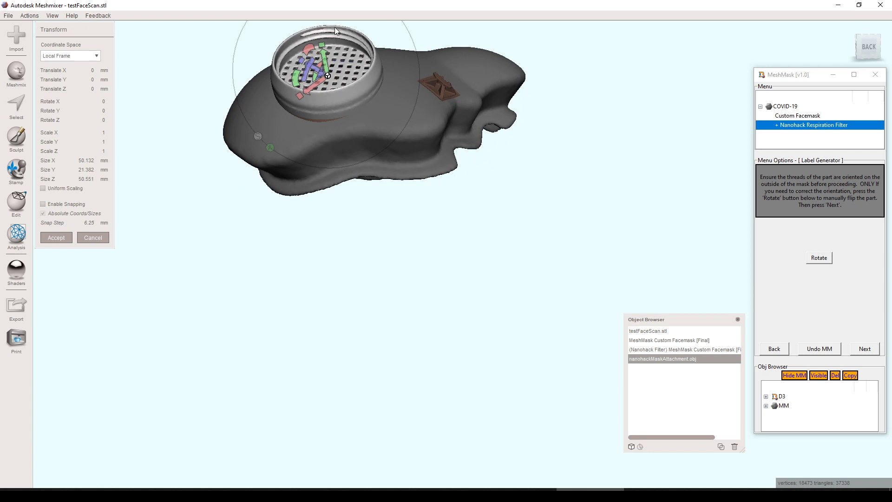
{"action": "middle_click_drag", "start_coordinate": [415, 188], "coordinate": [444, 277]}
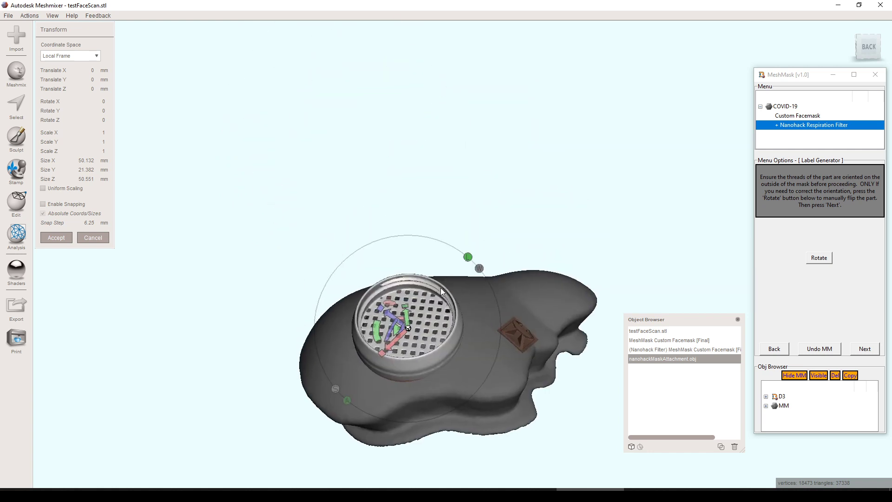
{"action": "right_click_drag", "start_coordinate": [358, 275], "coordinate": [586, 265]}
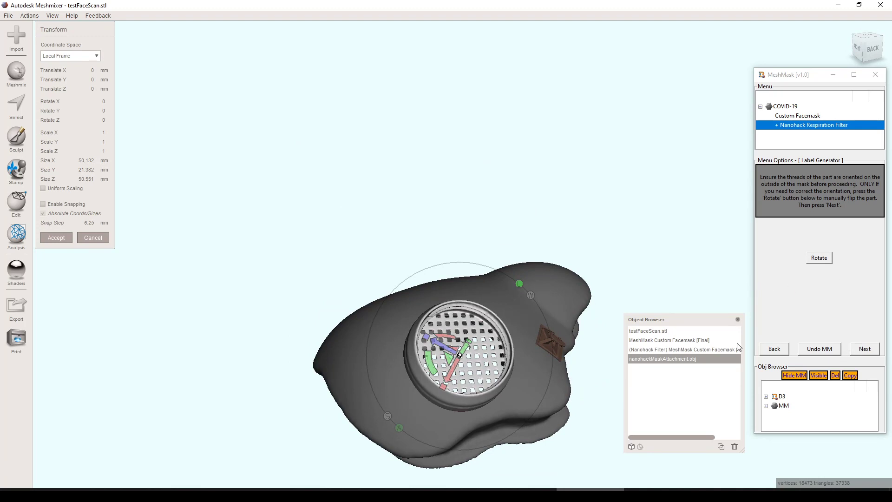
{"action": "right_click_drag", "start_coordinate": [476, 225], "coordinate": [424, 302]}
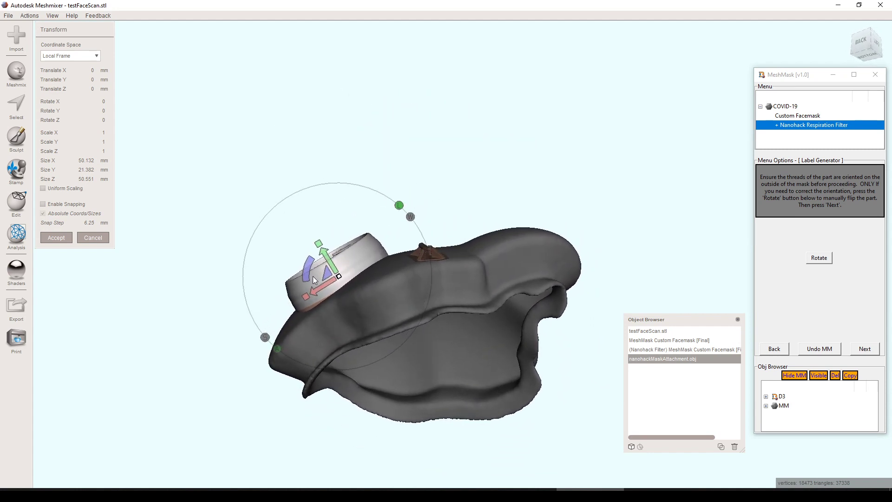
{"action": "left_click_drag", "start_coordinate": [310, 267], "coordinate": [369, 314]}
{"action": "right_click_drag", "start_coordinate": [370, 313], "coordinate": [345, 296]}
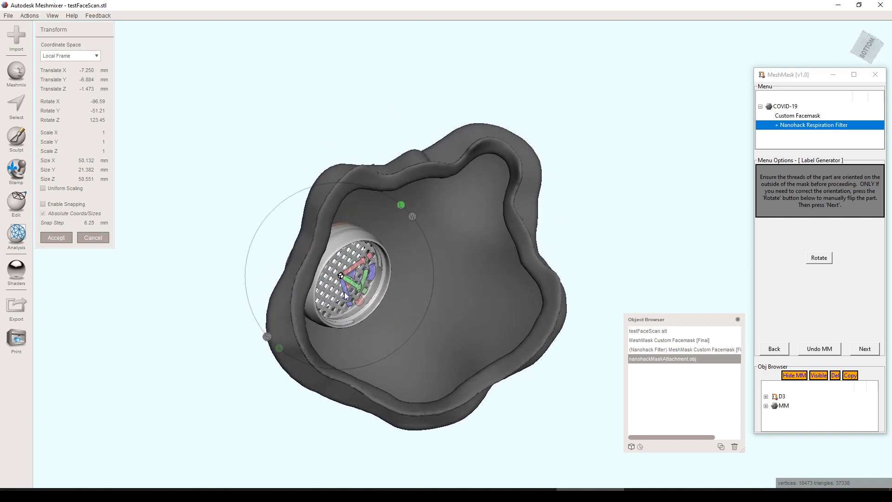
{"action": "left_click_drag", "start_coordinate": [355, 286], "coordinate": [358, 285]}
{"action": "right_click_drag", "start_coordinate": [358, 286], "coordinate": [533, 287]}
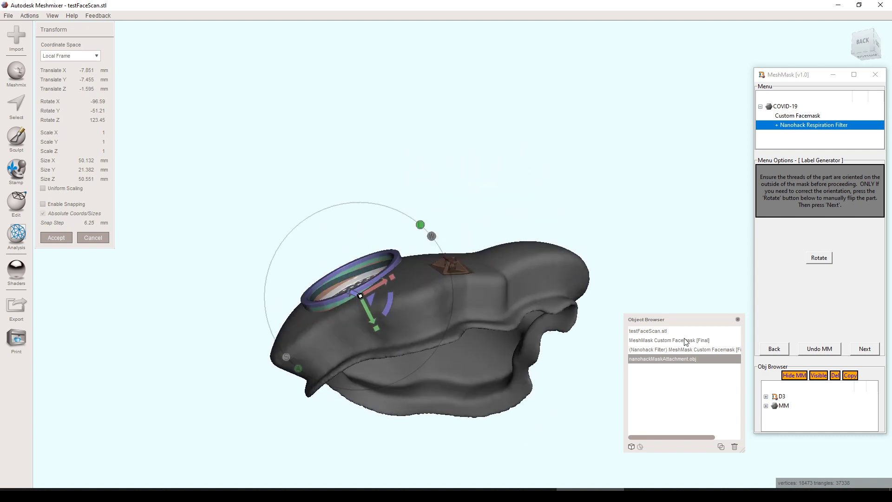
{"action": "key", "text": "ctrl+z"}
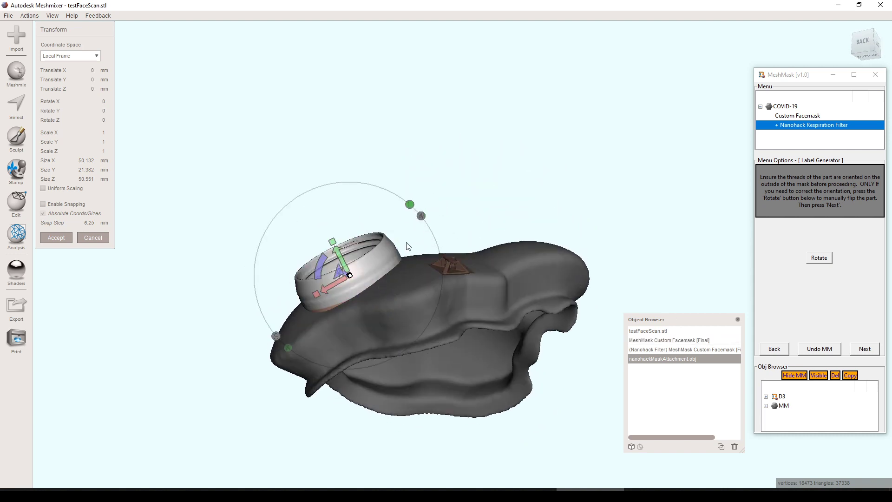
Accept the outward-facing filter orientation to add the filter, and inspect it on the mask together with the separate cap parts.
{"action": "left_click", "coordinate": [865, 349]}
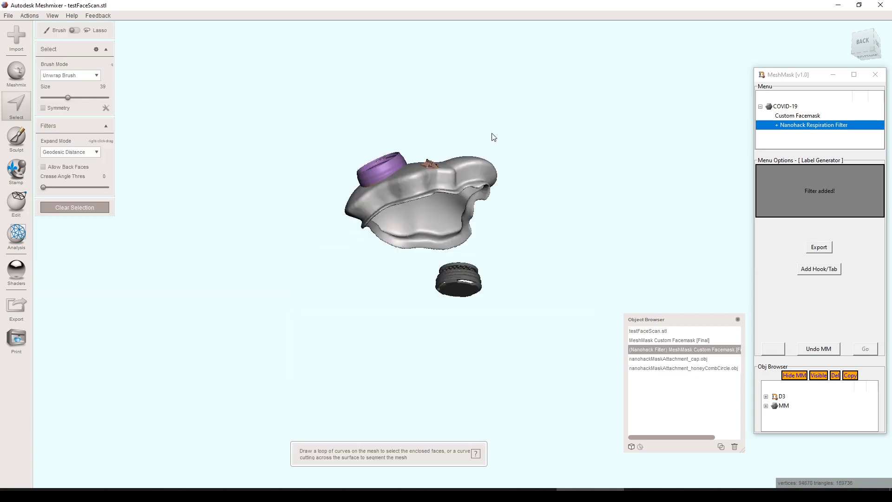
{"action": "right_click_drag", "start_coordinate": [426, 116], "coordinate": [384, 191]}
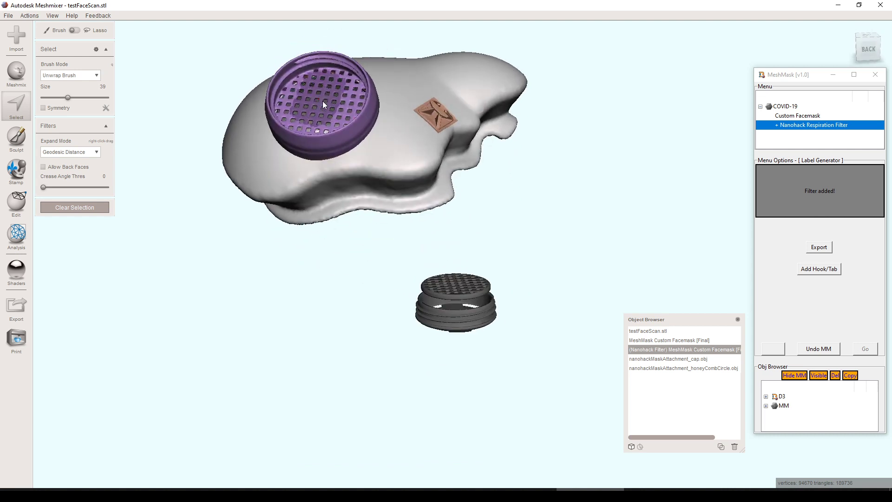
{"action": "right_click_drag", "start_coordinate": [544, 243], "coordinate": [466, 285]}
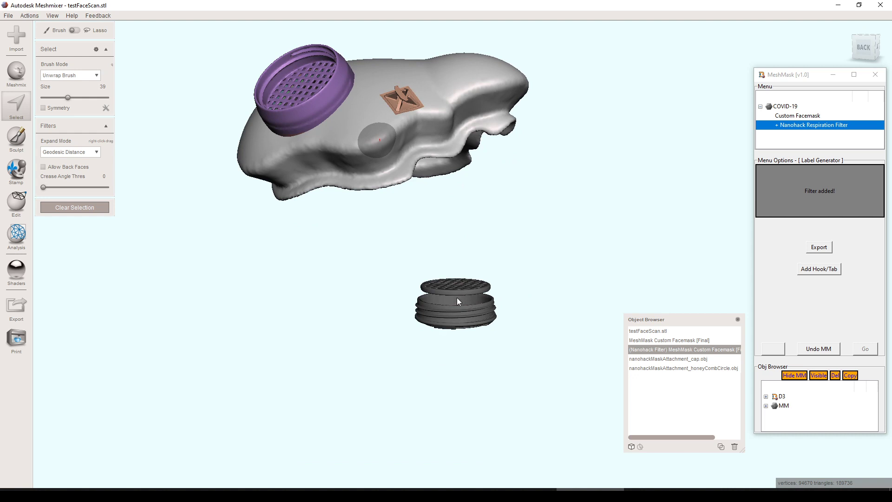
{"action": "right_click_drag", "start_coordinate": [460, 300], "coordinate": [510, 298]}
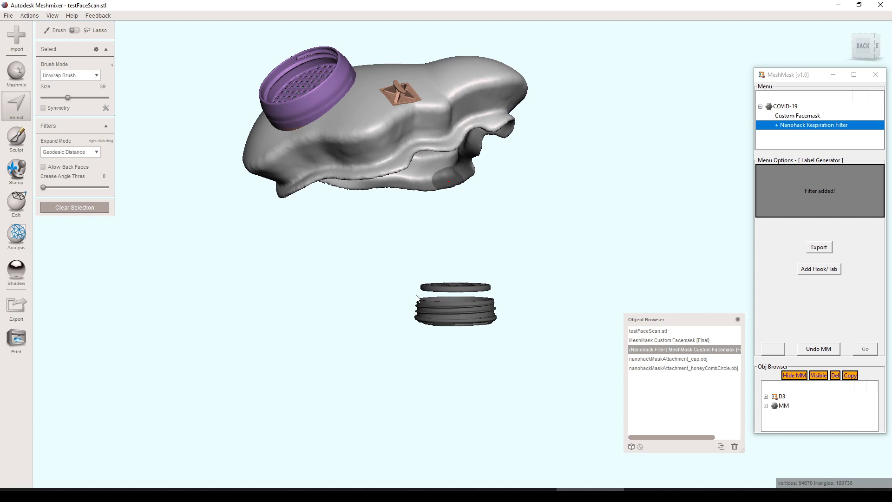
{"action": "right_click_drag", "start_coordinate": [338, 136], "coordinate": [319, 227]}
{"action": "right_click_drag", "start_coordinate": [348, 199], "coordinate": [532, 193]}
{"action": "middle_click_drag", "start_coordinate": [505, 226], "coordinate": [476, 227]}
{"action": "right_click_drag", "start_coordinate": [446, 190], "coordinate": [450, 208]}
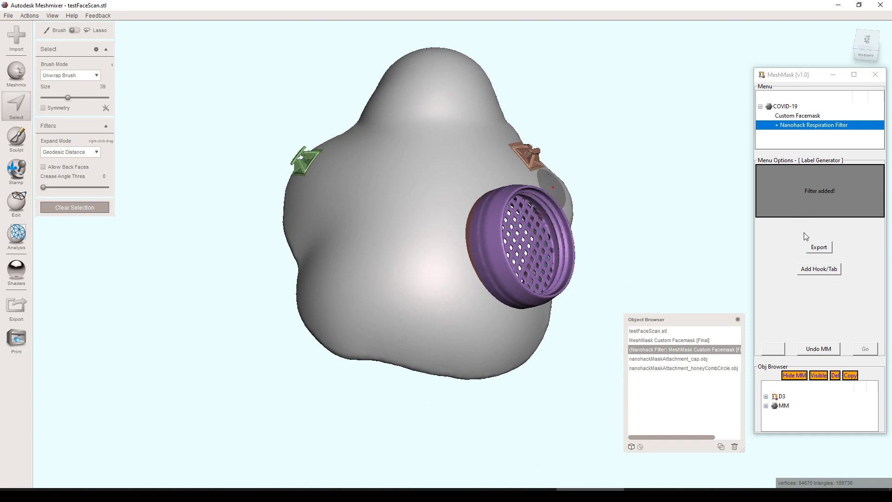
Add a second Nanohack filter on the mask's cheek at the wearer's right, just below the hook, keeping its default orientation.
{"action": "left_click", "coordinate": [805, 126]}
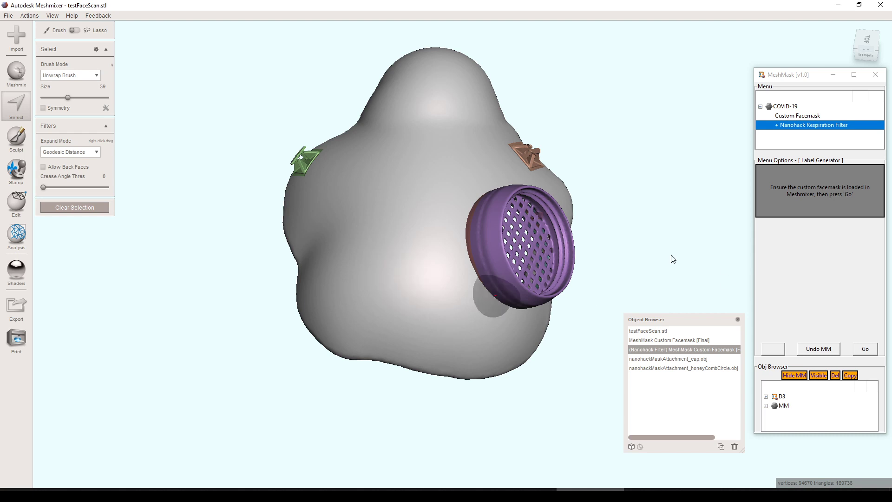
{"action": "left_click", "coordinate": [864, 350]}
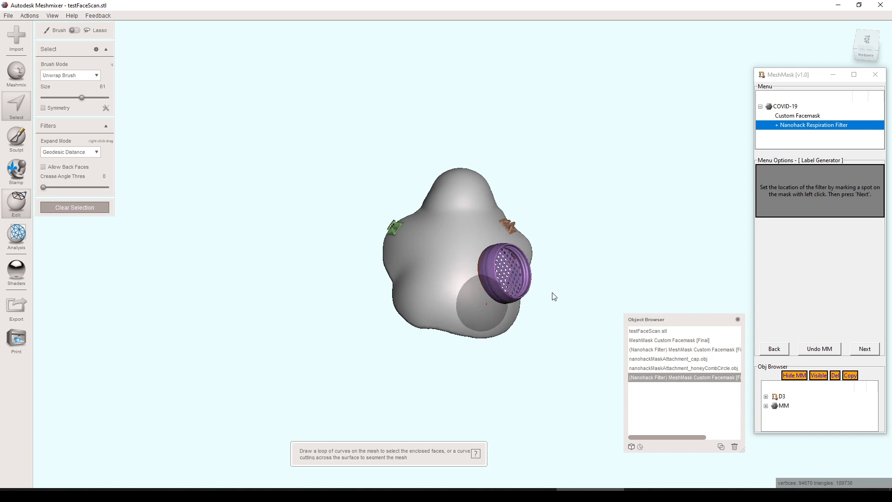
{"action": "right_click_drag", "start_coordinate": [439, 275], "coordinate": [562, 269]}
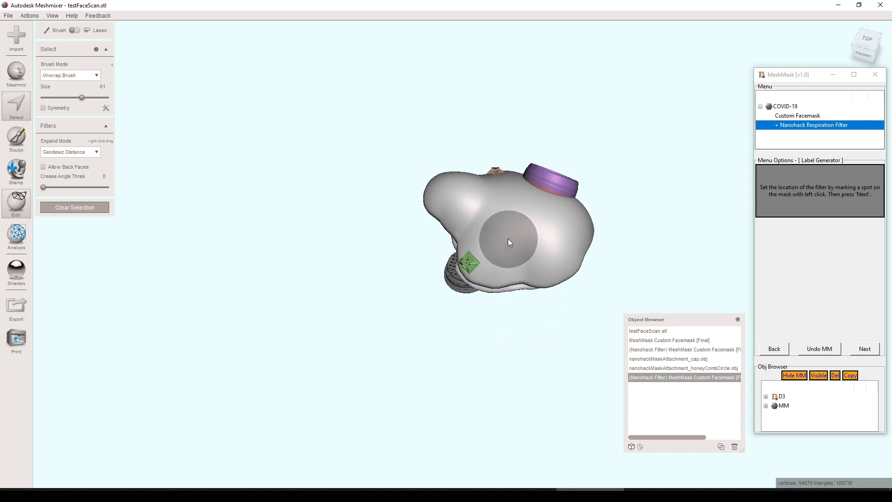
{"action": "left_click", "coordinate": [509, 239]}
{"action": "left_click", "coordinate": [865, 349]}
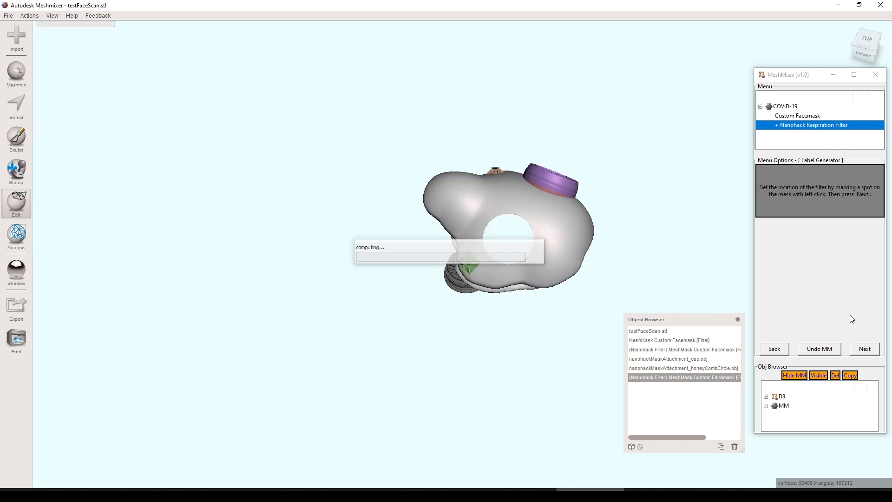
{"action": "right_click_drag", "start_coordinate": [673, 228], "coordinate": [727, 249]}
{"action": "left_click", "coordinate": [868, 350]}
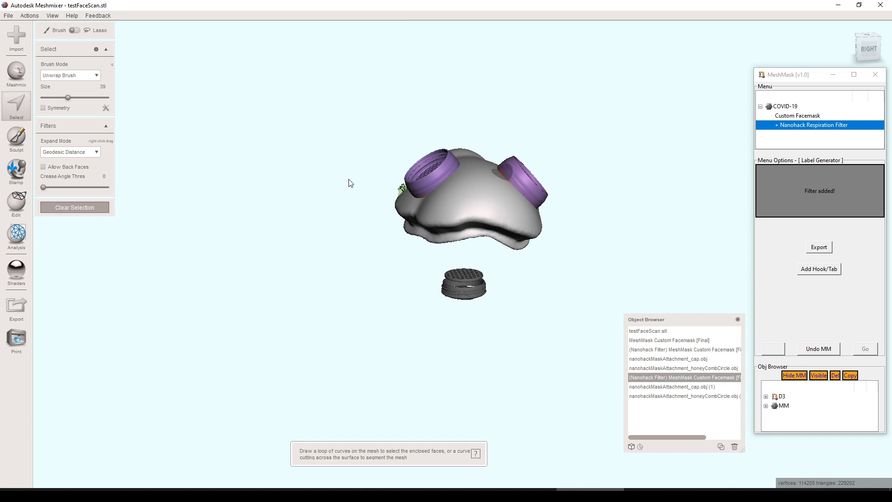
Add a strap hook at the centre of the facemask's chin, shrinking it and shifting it slightly before accepting it.
{"action": "right_click_drag", "start_coordinate": [440, 174], "coordinate": [410, 132]}
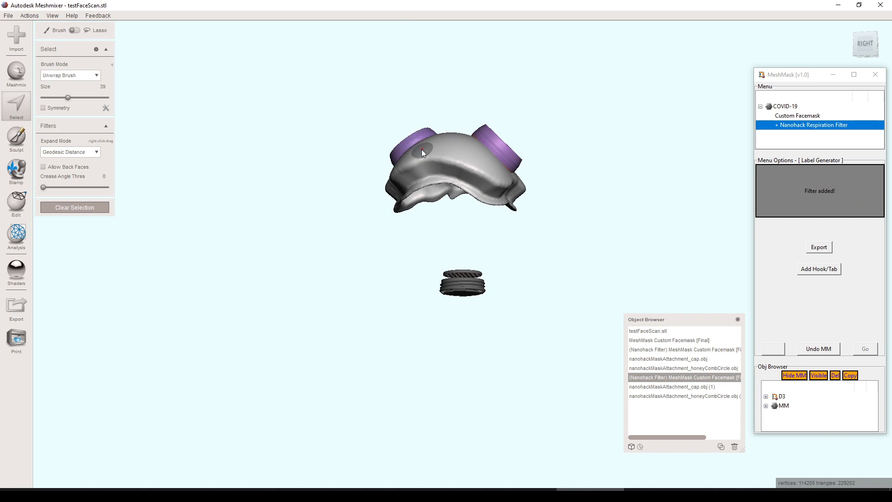
{"action": "right_click_drag", "start_coordinate": [508, 87], "coordinate": [541, 169]}
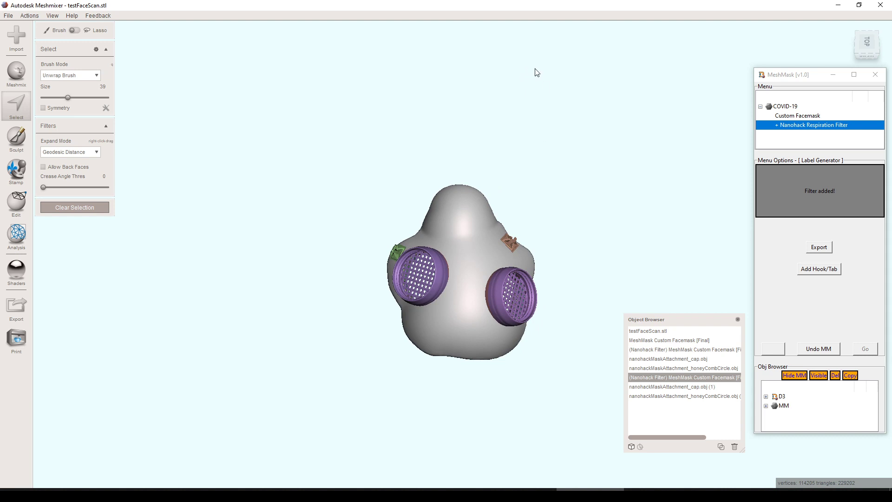
{"action": "right_click_drag", "start_coordinate": [523, 141], "coordinate": [497, 214]}
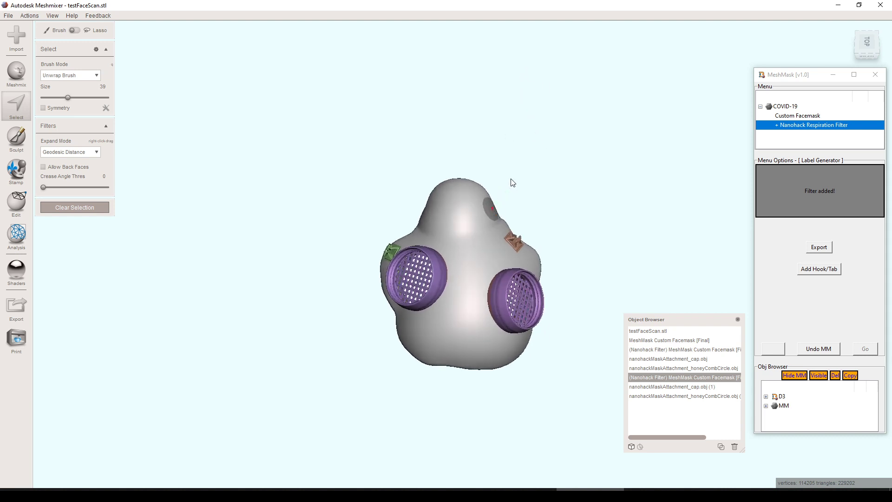
{"action": "right_click_drag", "start_coordinate": [513, 181], "coordinate": [530, 248]}
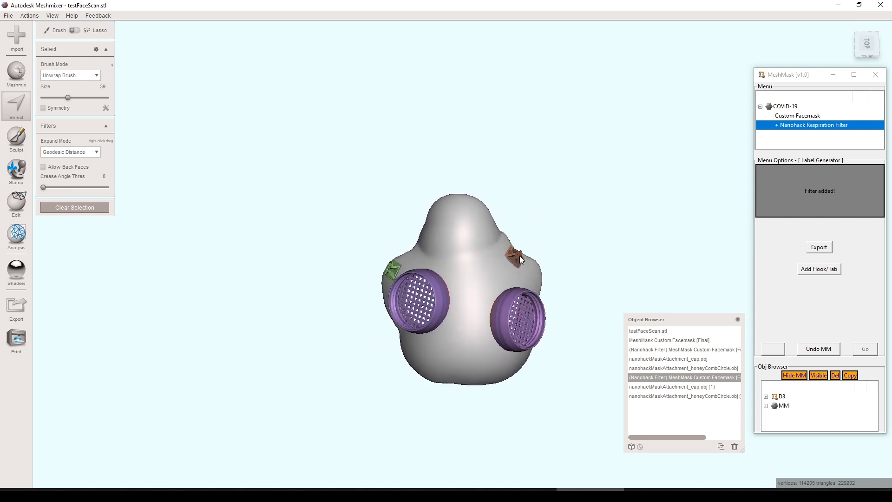
{"action": "right_click_drag", "start_coordinate": [492, 344], "coordinate": [579, 301]}
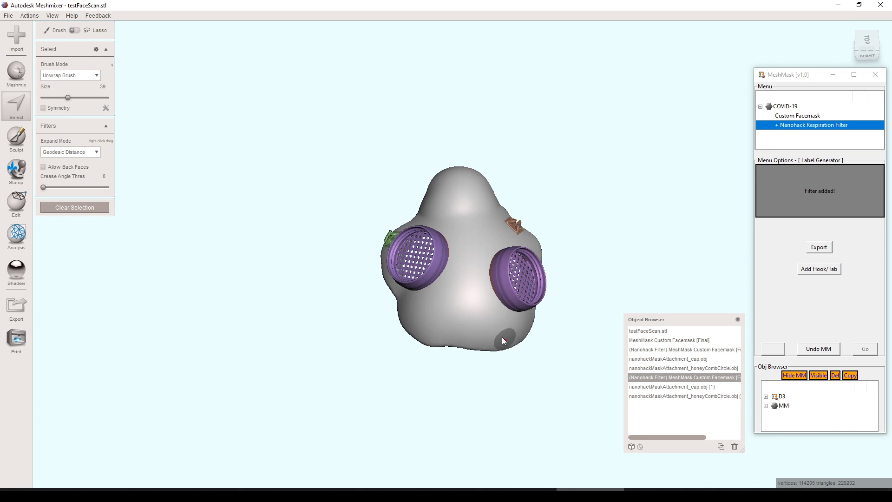
{"action": "left_click", "coordinate": [471, 332]}
{"action": "left_click", "coordinate": [811, 273]}
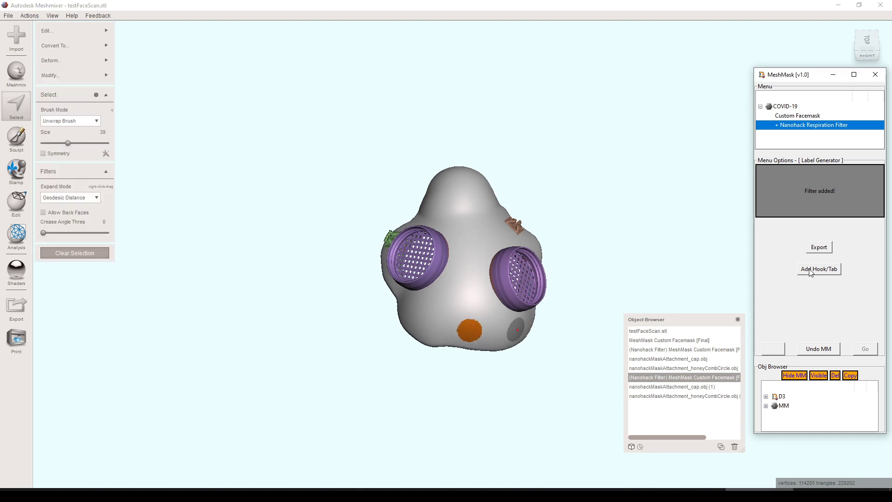
{"action": "left_click", "coordinate": [811, 273]}
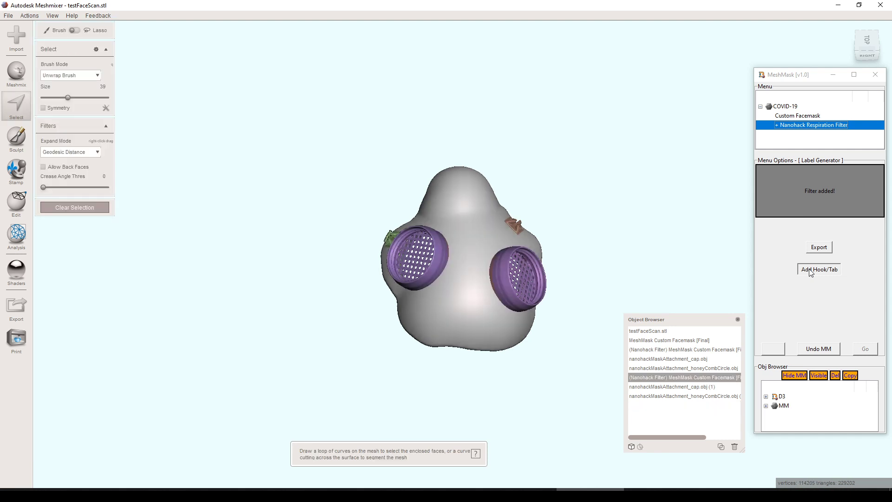
{"action": "left_click", "coordinate": [810, 272]}
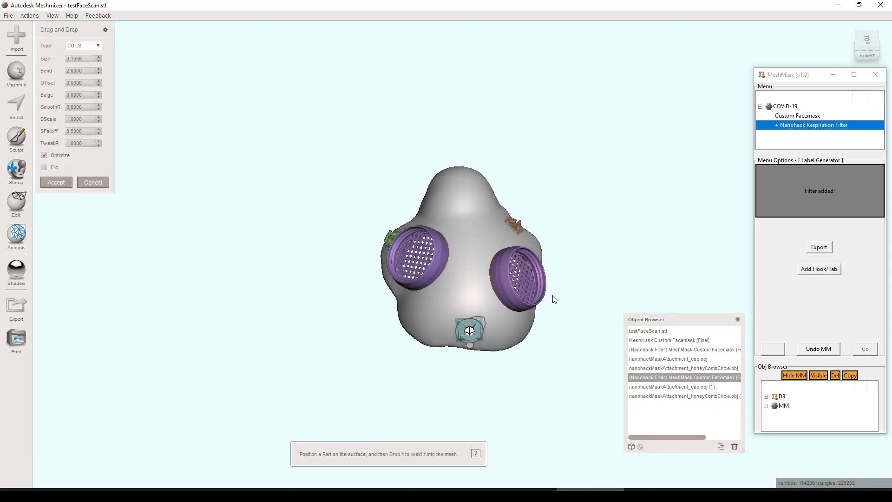
{"action": "left_click_drag", "start_coordinate": [483, 327], "coordinate": [481, 330]}
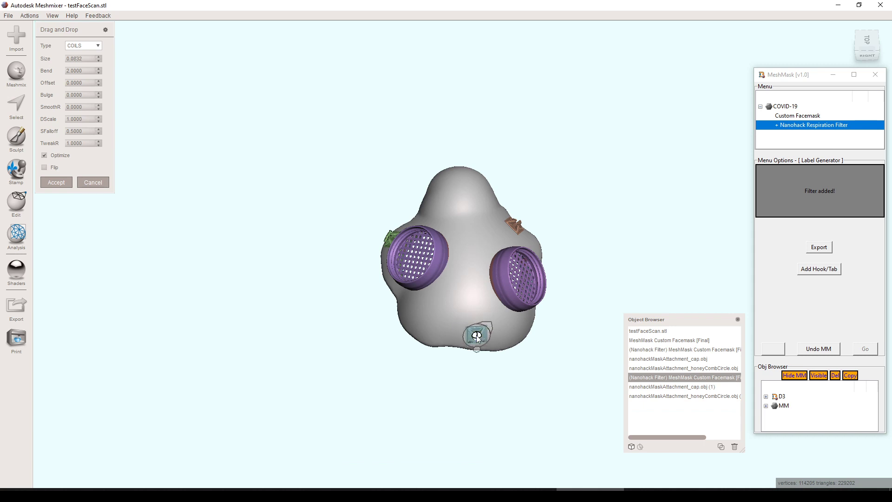
{"action": "left_click", "coordinate": [56, 182]}
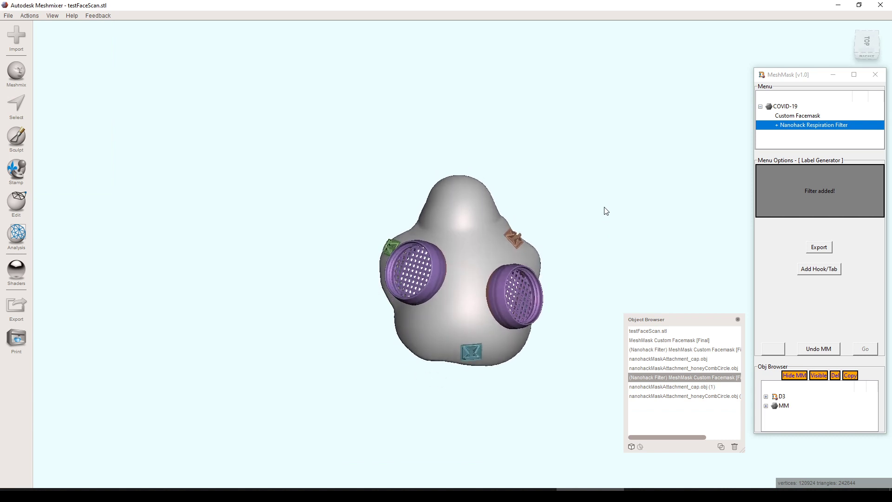
Show the face scan together with the facemask and examine how the mask fits over the nose, cheeks and chin.
{"action": "left_click", "coordinate": [678, 330]}
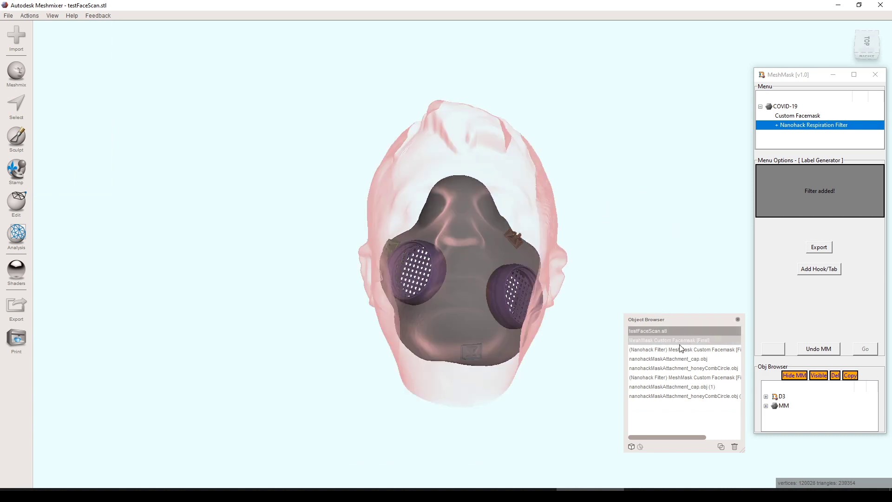
{"action": "left_click", "coordinate": [690, 386]}
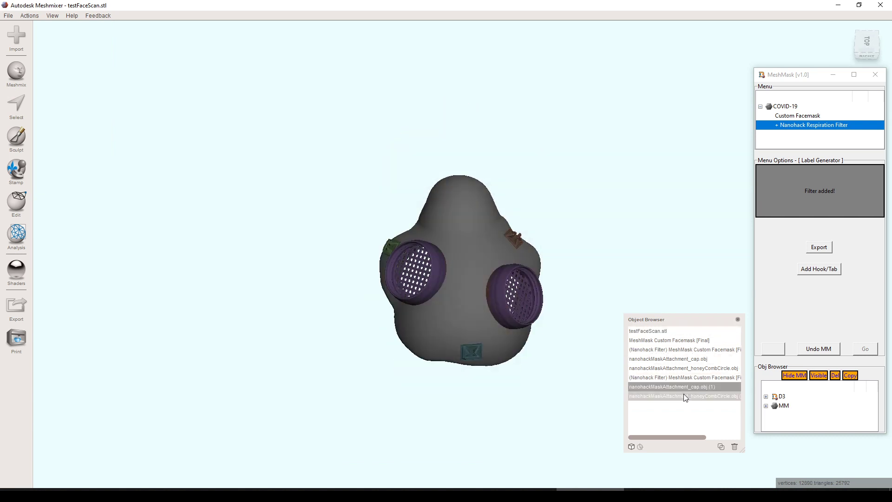
{"action": "left_click", "coordinate": [674, 331], "text": "shift"}
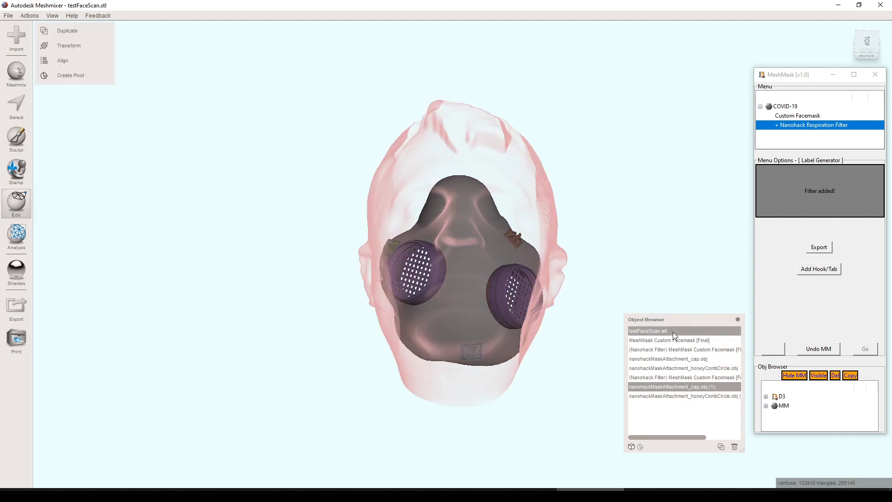
{"action": "right_click_drag", "start_coordinate": [548, 198], "coordinate": [485, 224]}
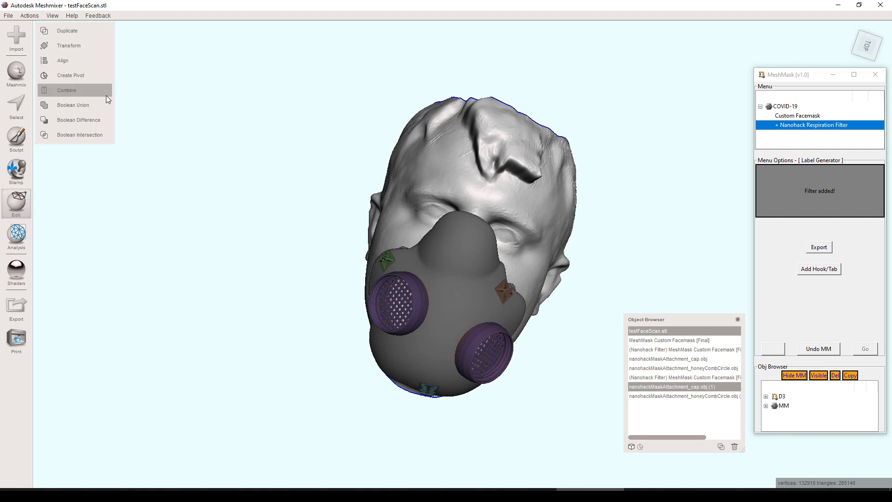
{"action": "right_click_drag", "start_coordinate": [558, 261], "coordinate": [554, 204]}
{"action": "left_click", "coordinate": [672, 386]}
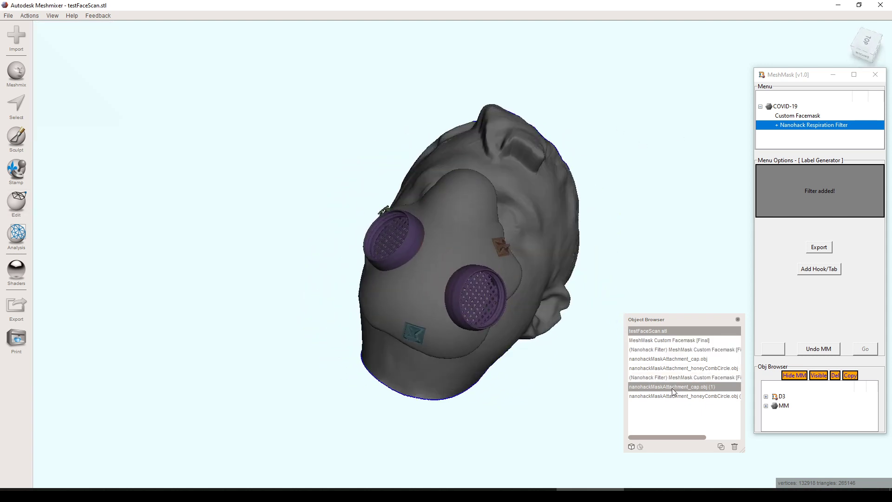
Make the two-filter facemask the active object, open its export as STL Binary Format, and close the export without saving.
{"action": "left_click", "coordinate": [687, 378]}
{"action": "right_click_drag", "start_coordinate": [600, 233], "coordinate": [705, 314]}
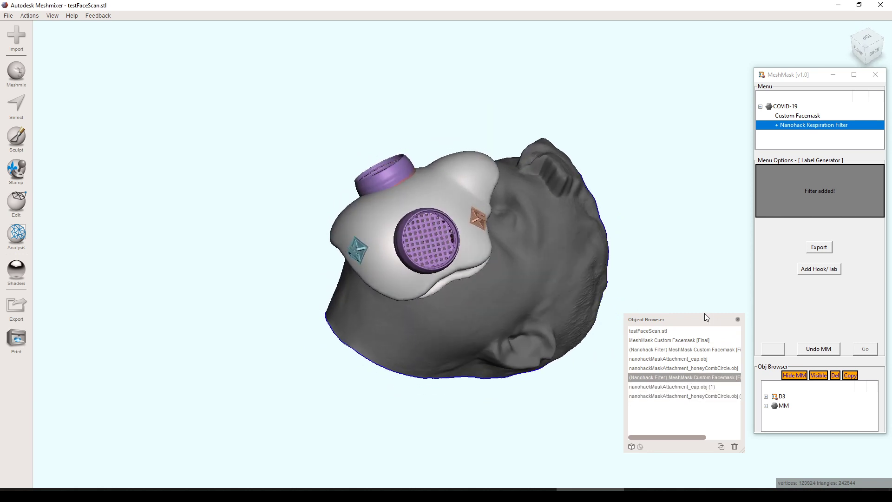
{"action": "left_click", "coordinate": [826, 251]}
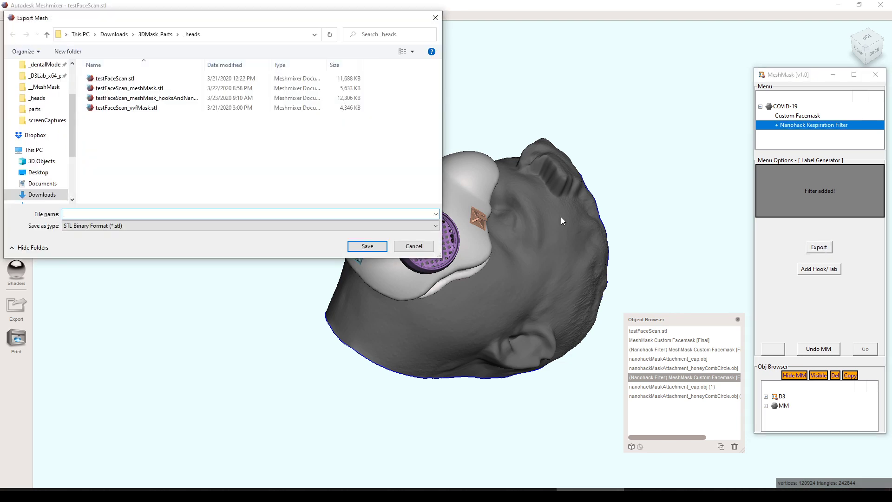
{"action": "left_click", "coordinate": [421, 247]}
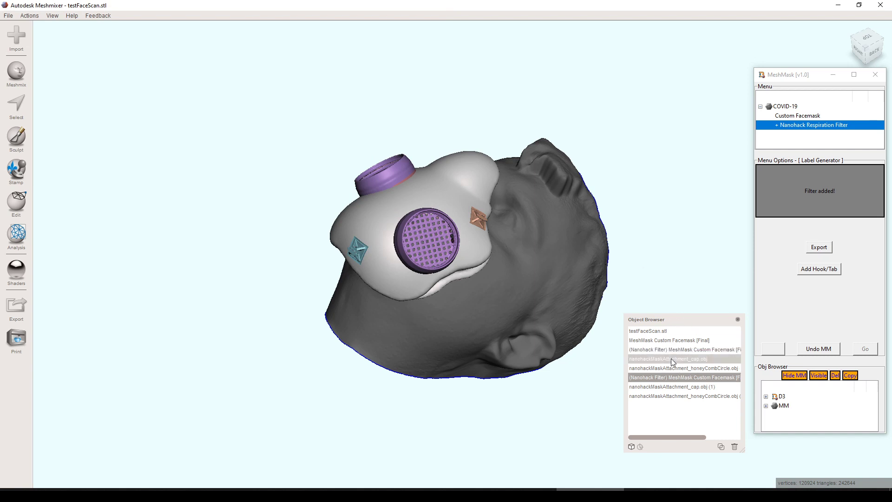
Combine the face scan with the two-filter facemask and plane-cut the result lengthwise through the middle of the face, discarding the wearer's right half.
{"action": "left_click", "coordinate": [663, 334], "text": "shift"}
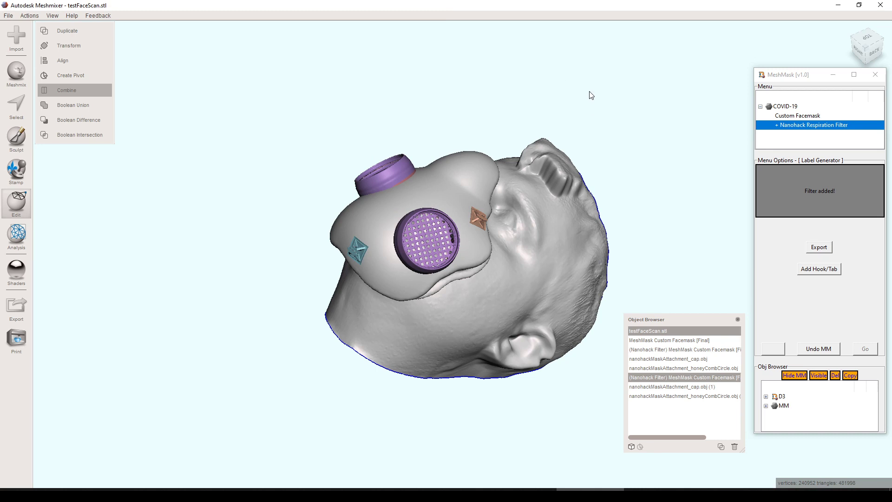
{"action": "right_click_drag", "start_coordinate": [598, 187], "coordinate": [550, 110]}
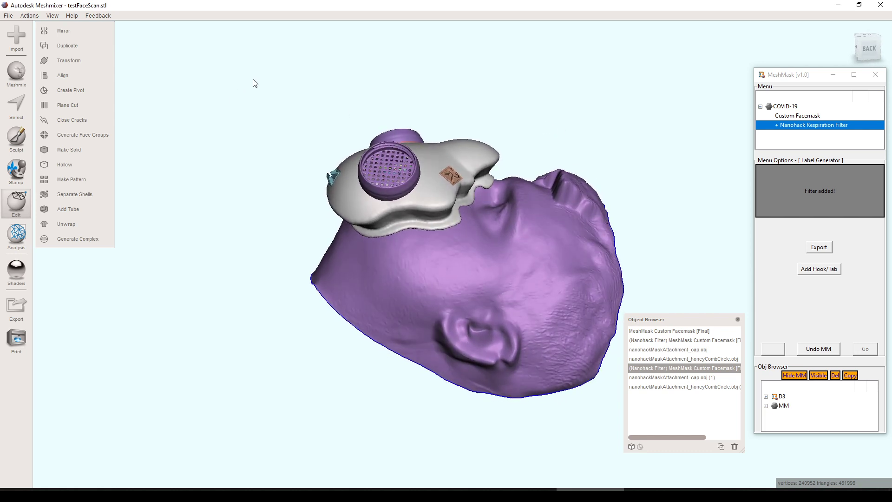
{"action": "left_click", "coordinate": [70, 105]}
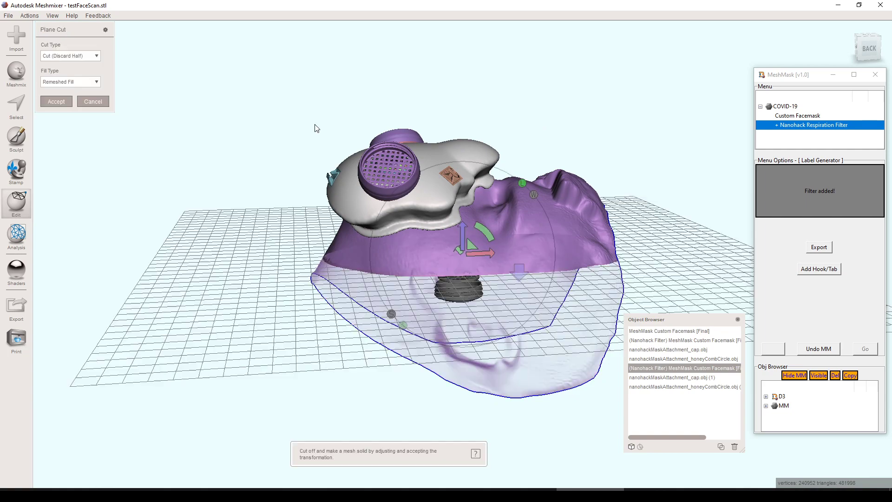
{"action": "right_click_drag", "start_coordinate": [366, 162], "coordinate": [487, 151]}
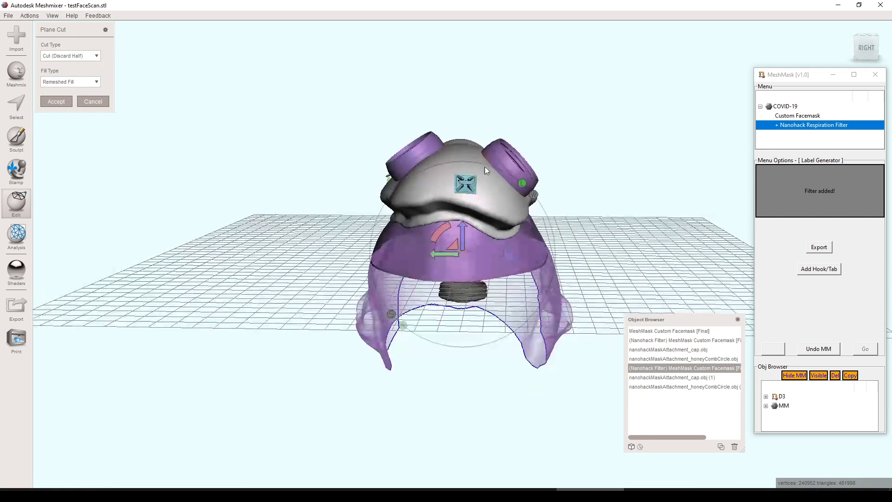
{"action": "left_click_drag", "start_coordinate": [445, 228], "coordinate": [524, 215]}
{"action": "right_click_drag", "start_coordinate": [550, 124], "coordinate": [531, 245]}
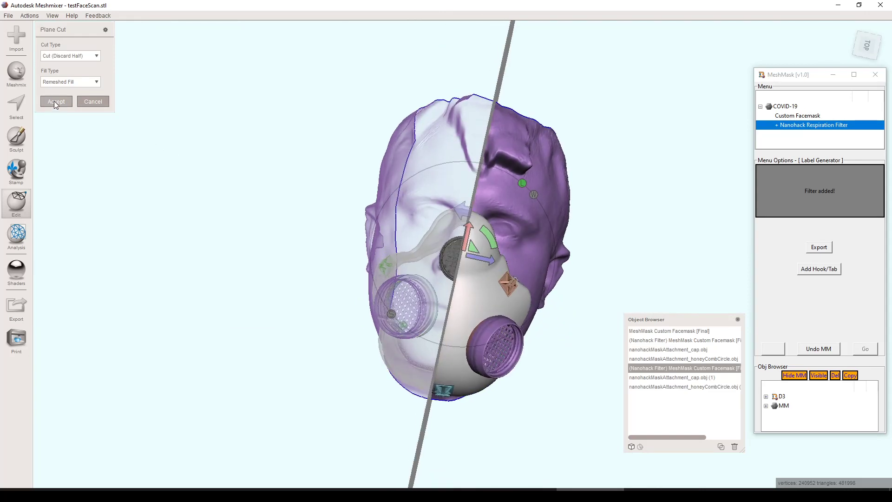
{"action": "key", "text": "Return"}
Hide the loose filter cap and honeycomb parts beside the cut head, and make the cut mask-and-face mesh active.
{"action": "right_click_drag", "start_coordinate": [535, 138], "coordinate": [465, 266]}
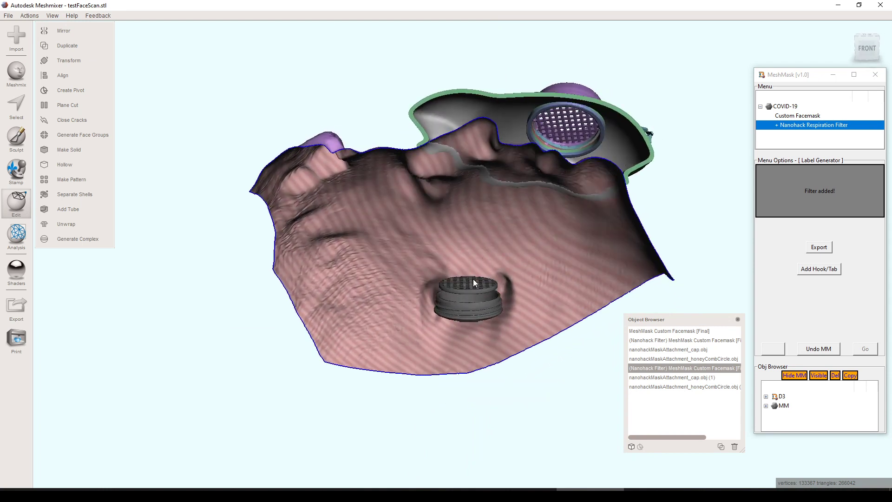
{"action": "left_click", "coordinate": [475, 275]}
{"action": "left_click", "coordinate": [474, 303]}
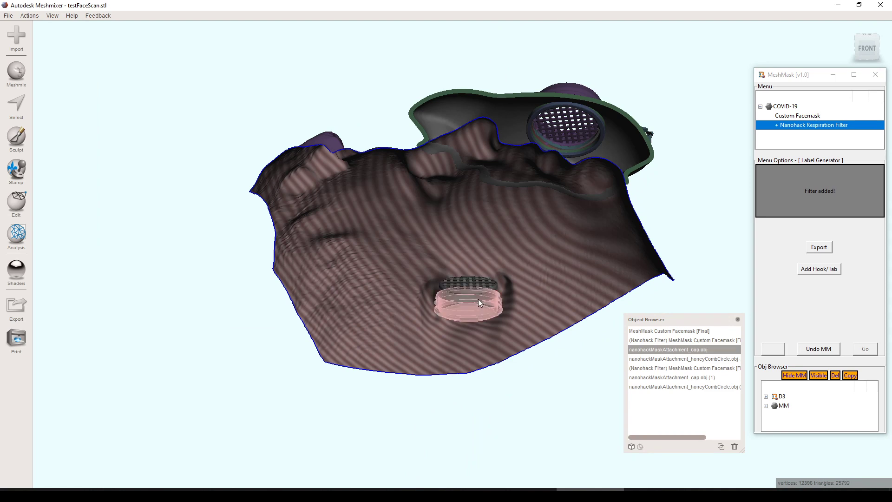
{"action": "left_click", "coordinate": [477, 288]}
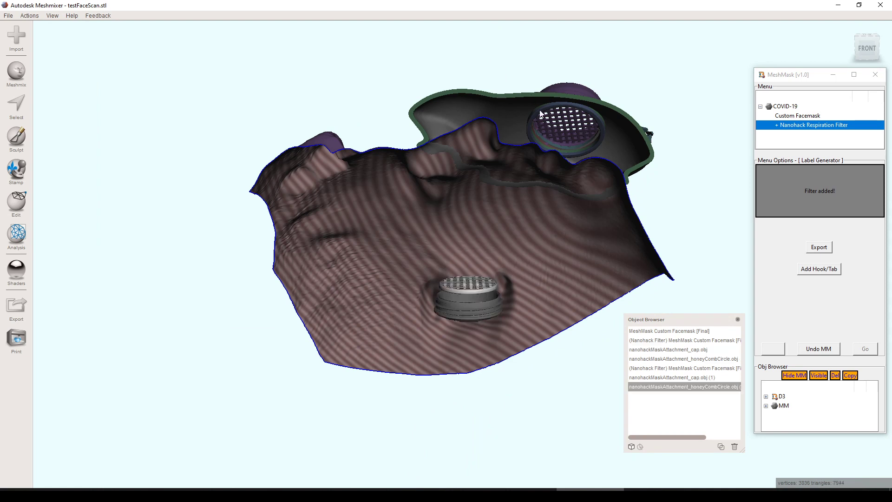
{"action": "left_click", "coordinate": [467, 321]}
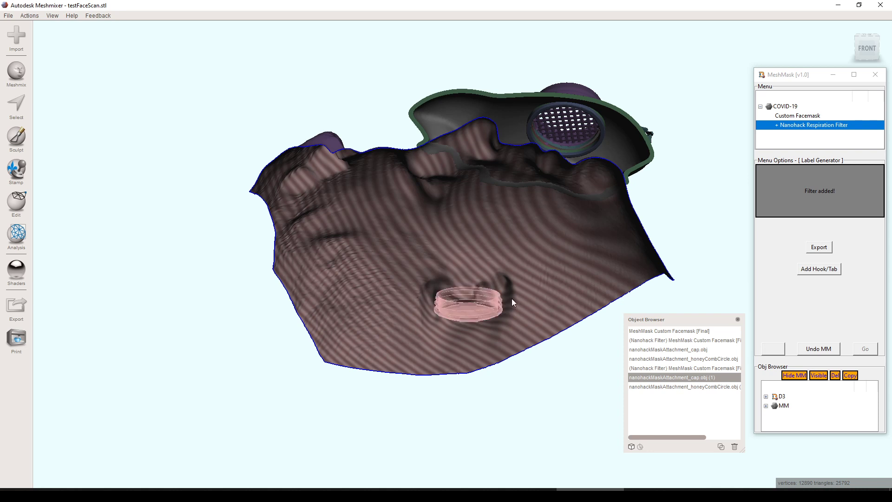
{"action": "right_click_drag", "start_coordinate": [522, 233], "coordinate": [564, 114]}
{"action": "left_click", "coordinate": [574, 96]}
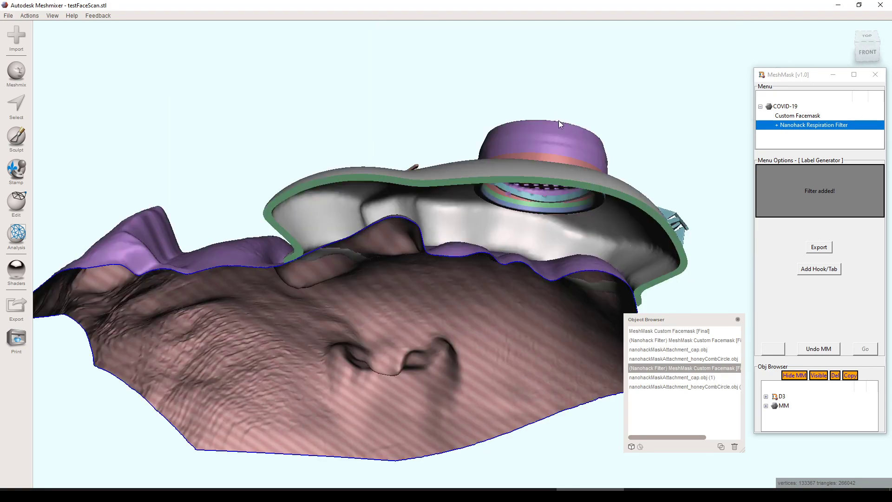
Examine the cross-section of the mask on the face, including the gap to the skin, the sealing edge and the filter opening.
{"action": "right_click_drag", "start_coordinate": [575, 197], "coordinate": [538, 182]}
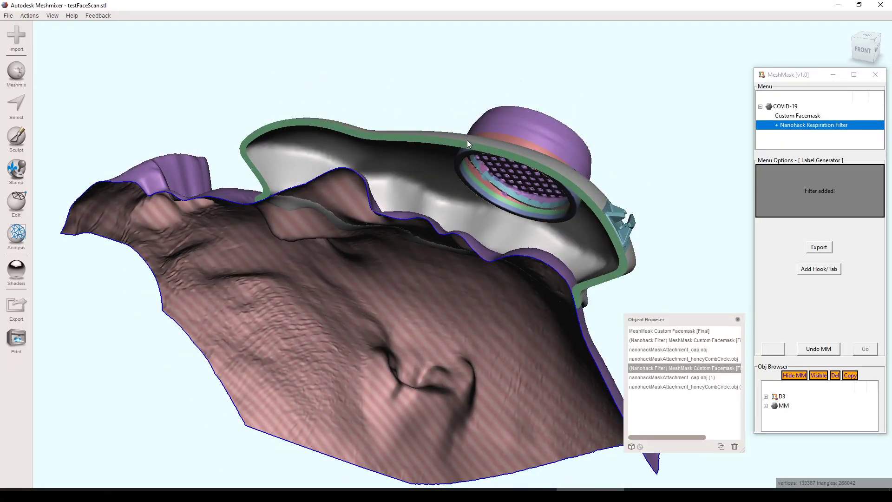
{"action": "right_click_drag", "start_coordinate": [465, 119], "coordinate": [484, 116]}
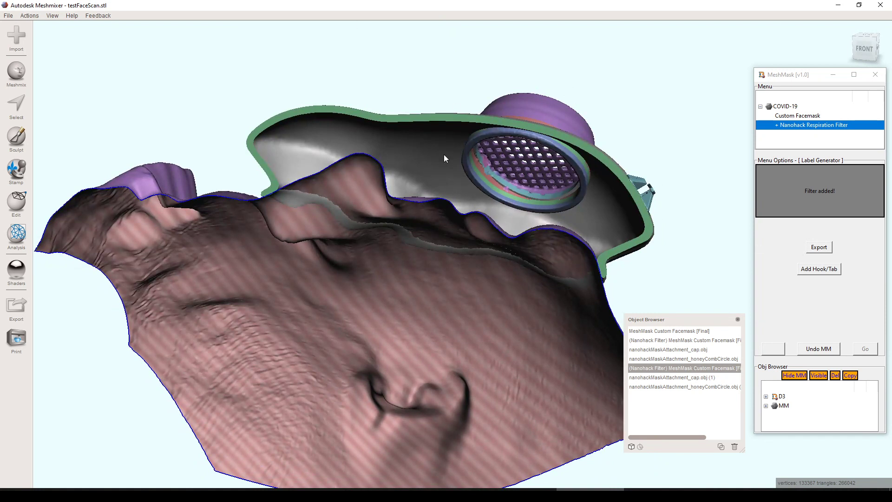
{"action": "right_click_drag", "start_coordinate": [459, 82], "coordinate": [450, 120]}
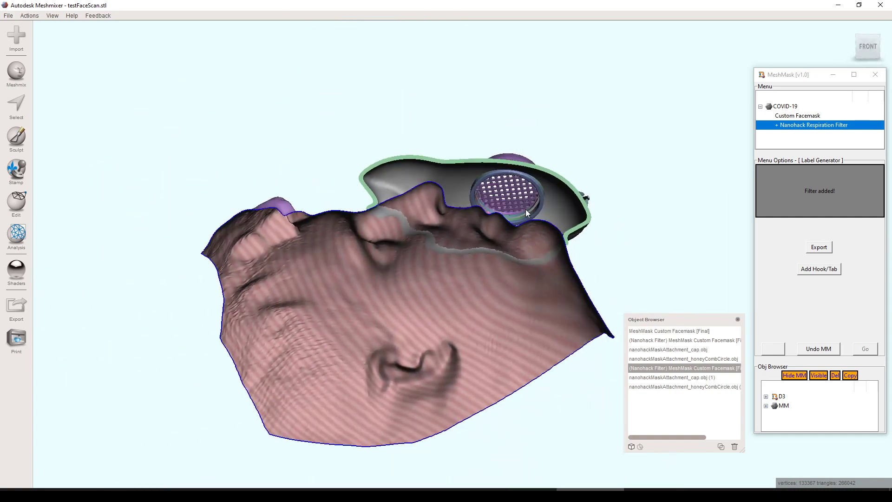
{"action": "right_click_drag", "start_coordinate": [525, 210], "coordinate": [399, 297]}
{"action": "right_click_drag", "start_coordinate": [443, 213], "coordinate": [458, 236]}
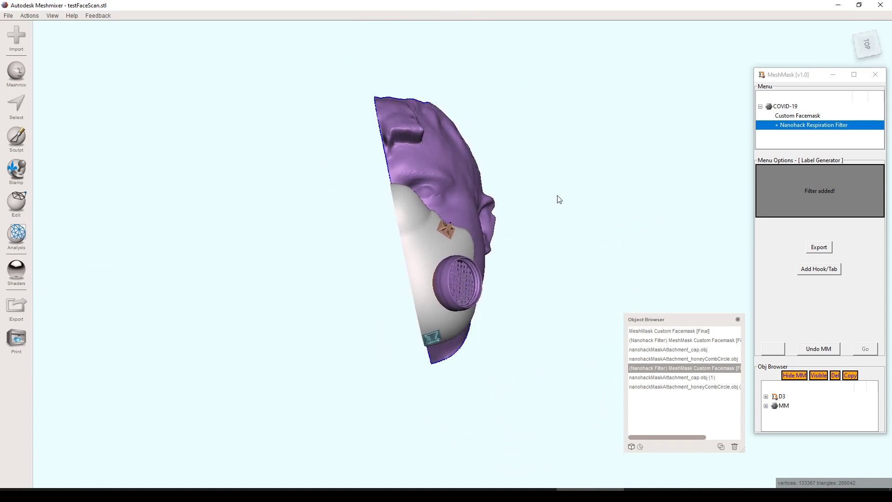
{"action": "right_click_drag", "start_coordinate": [551, 176], "coordinate": [524, 225]}
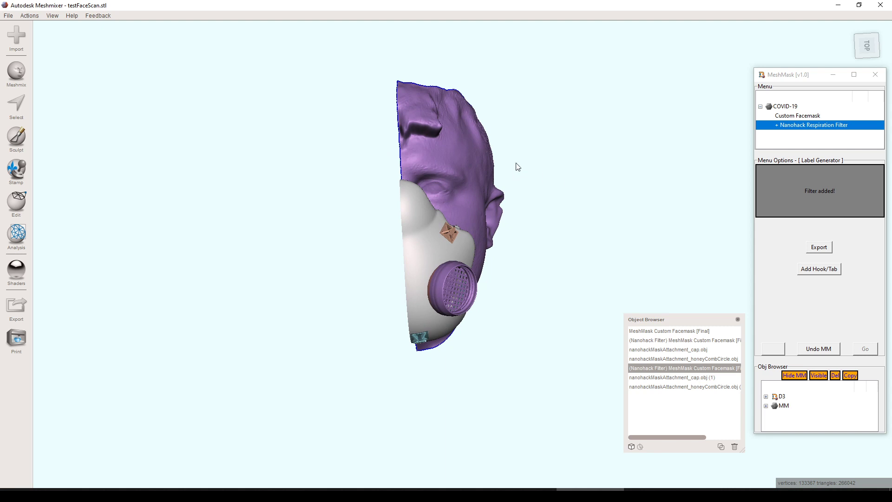
{"action": "right_click_drag", "start_coordinate": [536, 139], "coordinate": [526, 164]}
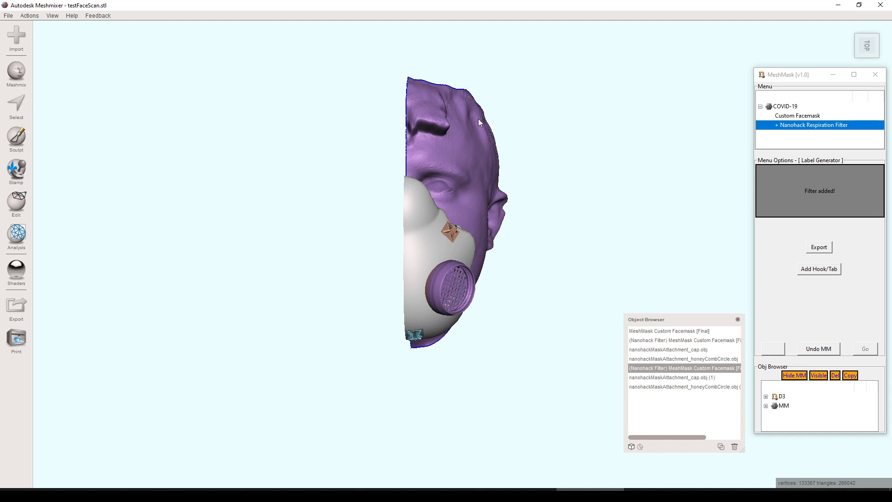
{"action": "right_click_drag", "start_coordinate": [468, 145], "coordinate": [436, 141]}
{"action": "right_click_drag", "start_coordinate": [469, 99], "coordinate": [470, 189]}
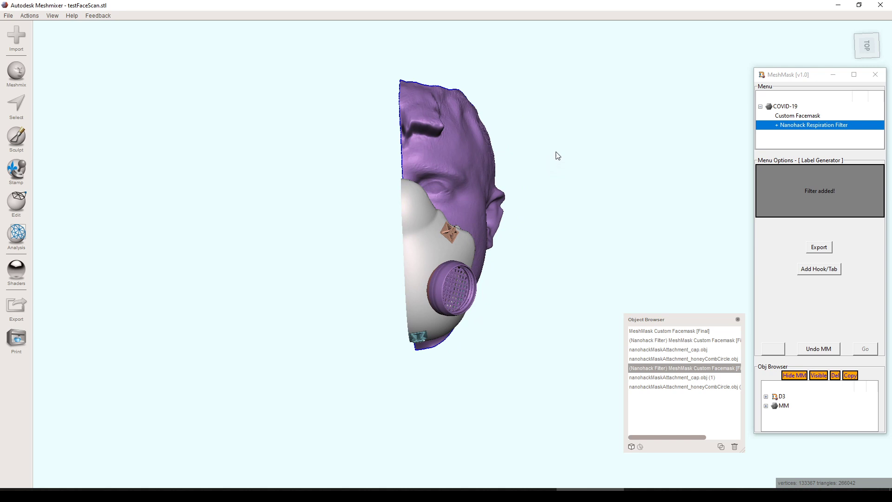
{"action": "right_click_drag", "start_coordinate": [625, 182], "coordinate": [622, 196]}
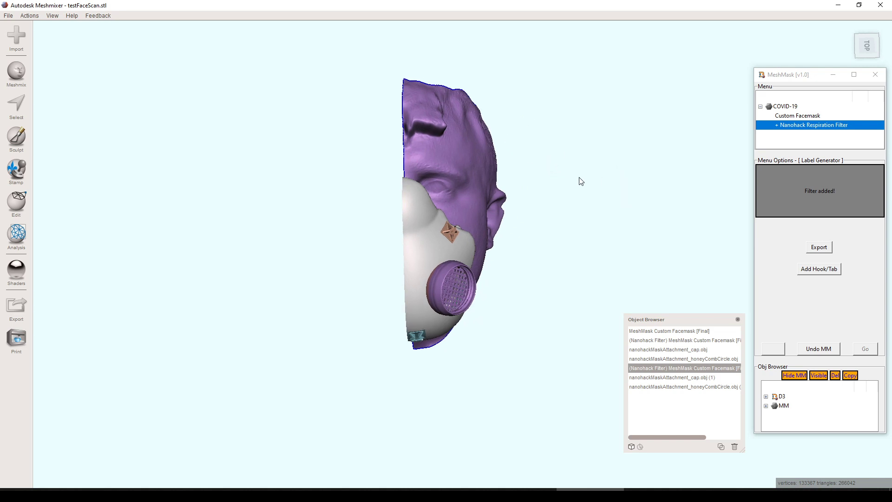